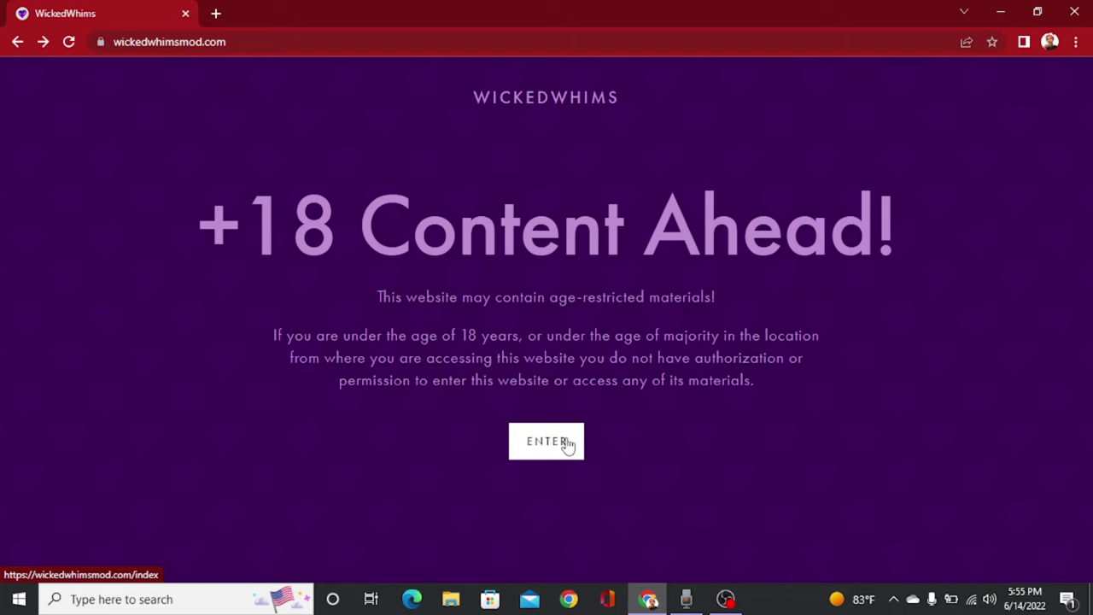
# Enter the WickedWhims site past the age notice and open the mod's itch.io page from its download section.
pyautogui.click(567, 445)
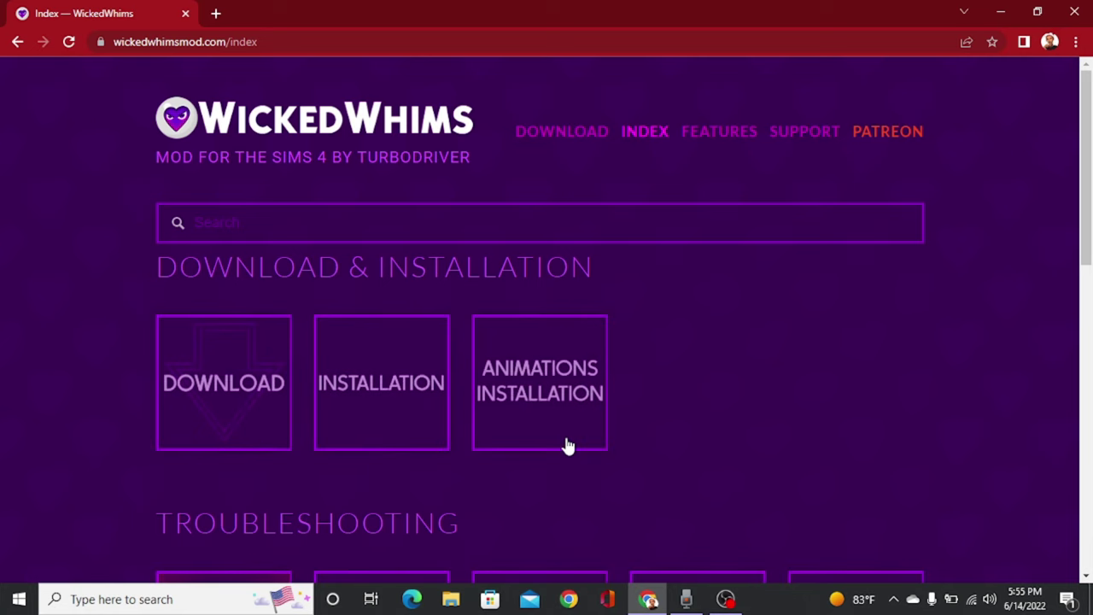
pyautogui.click(254, 363)
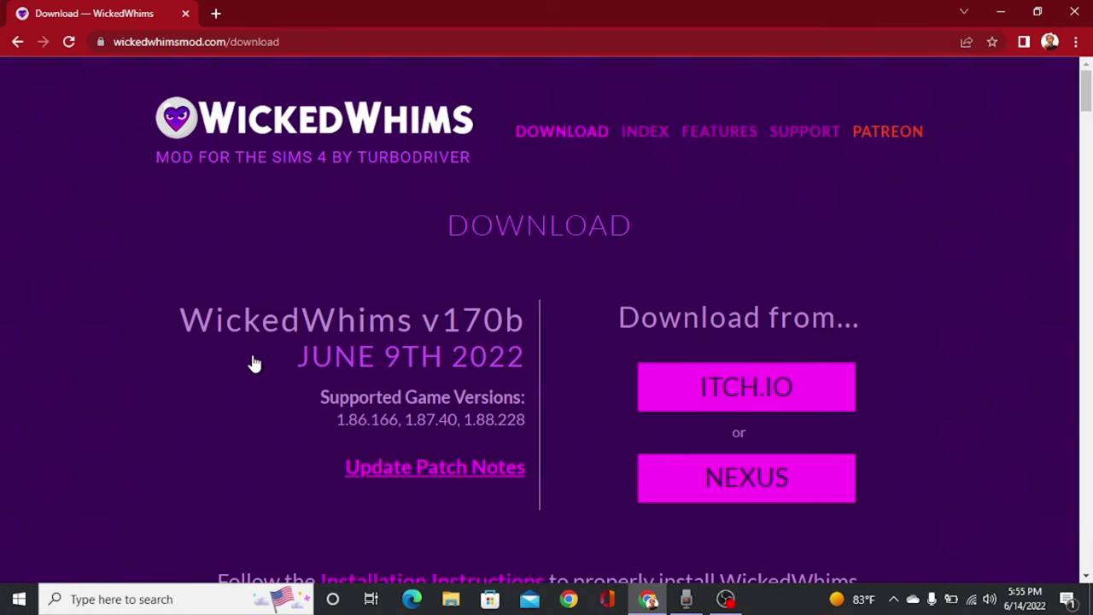
pyautogui.click(722, 398)
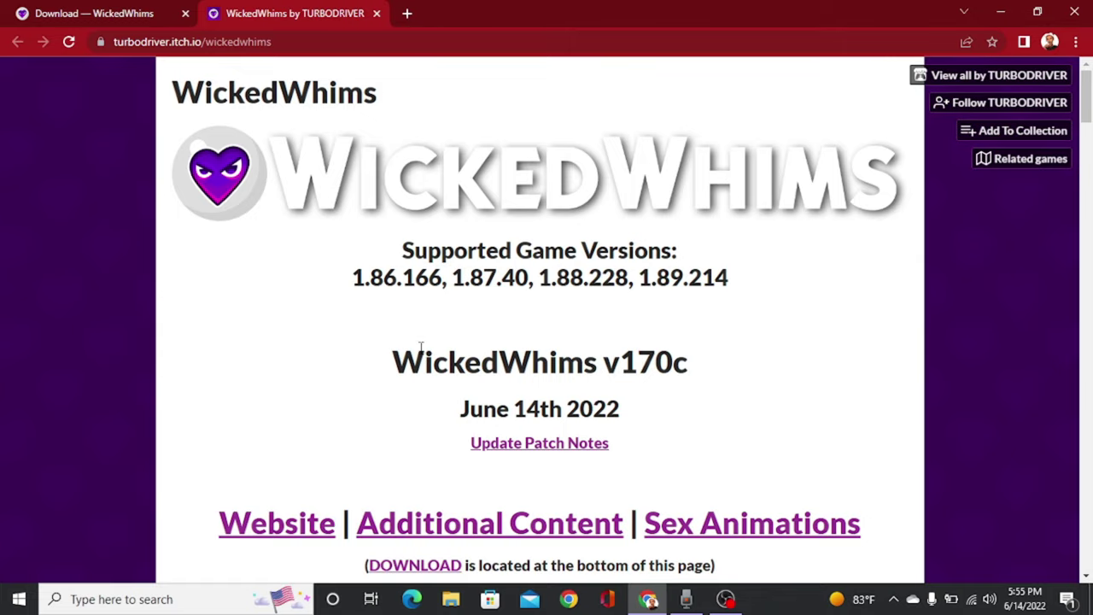
pyautogui.scroll(-20, 420, 348)
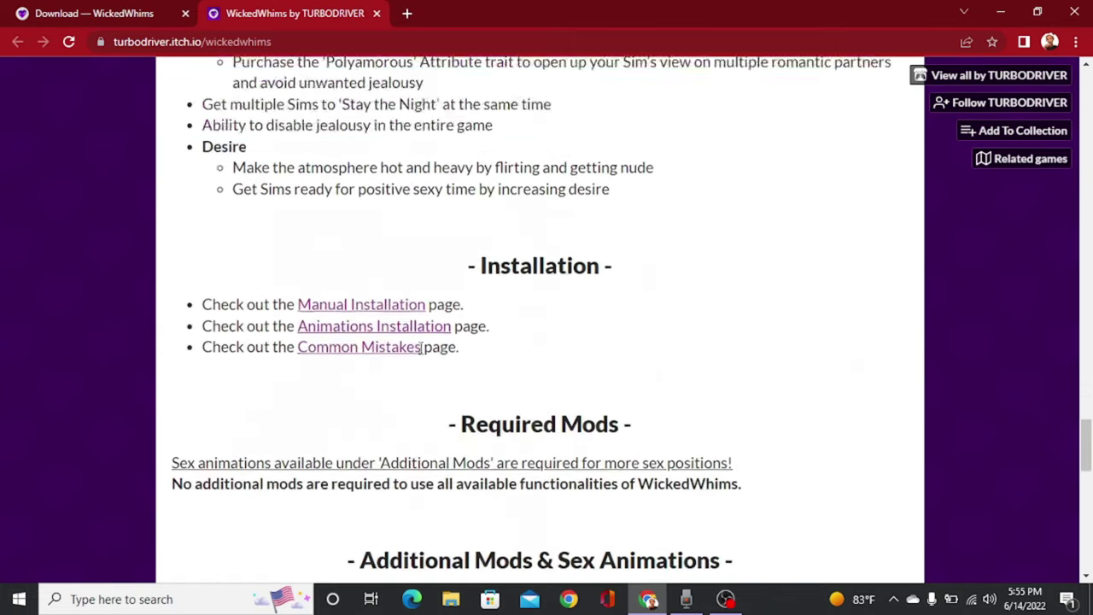
pyautogui.scroll(-10, 421, 348)
pyautogui.scroll(2, 420, 349)
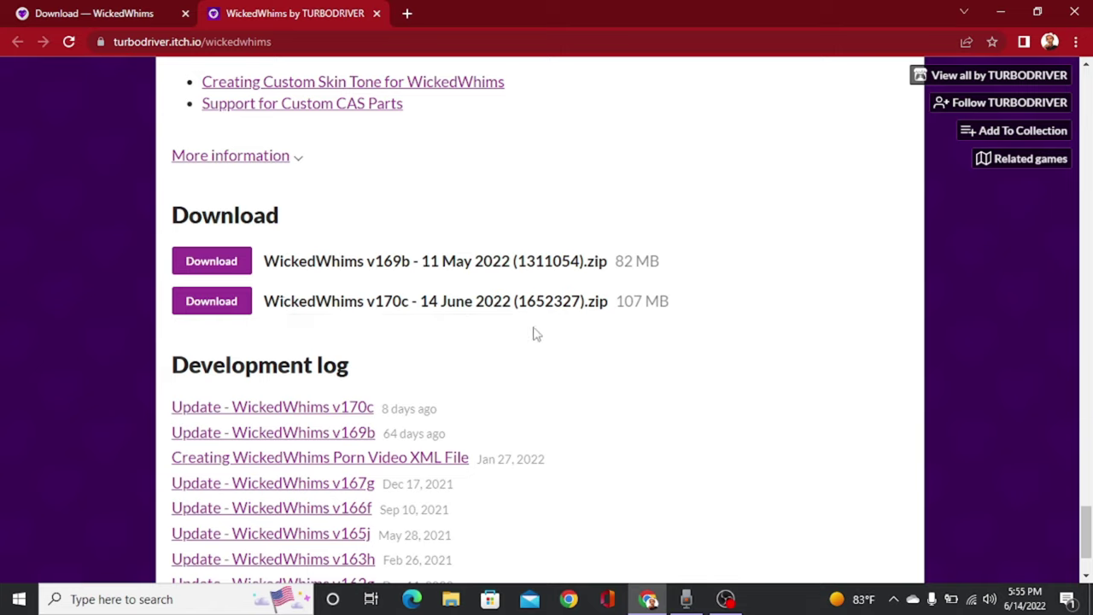
pyautogui.click(196, 306)
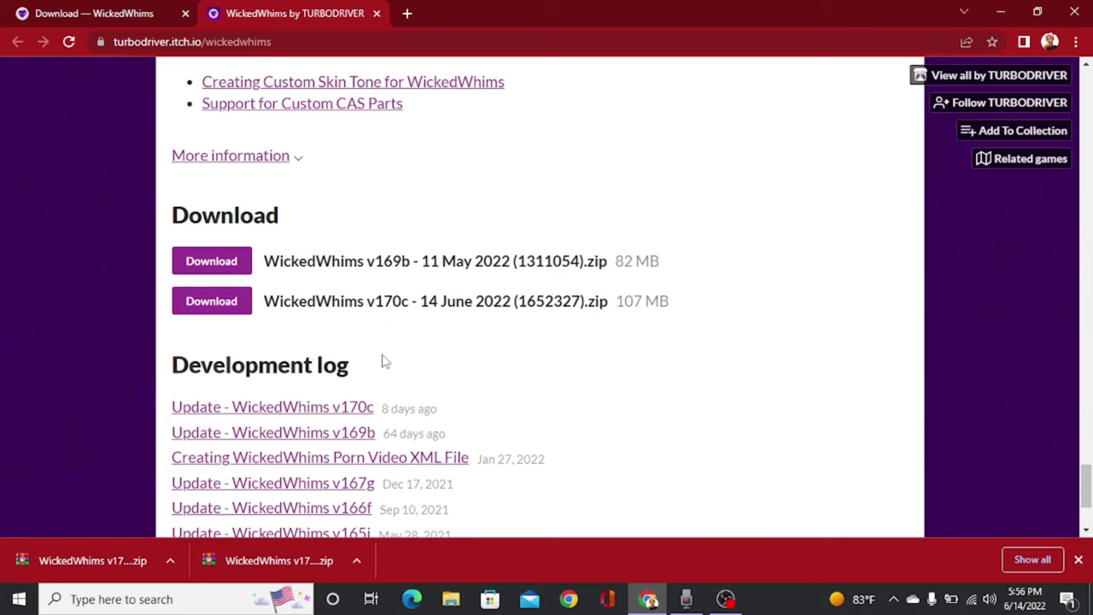
# Close the itch.io page and look through the compatible animators listed on the WickedWhims download page.
pyautogui.click(377, 13)
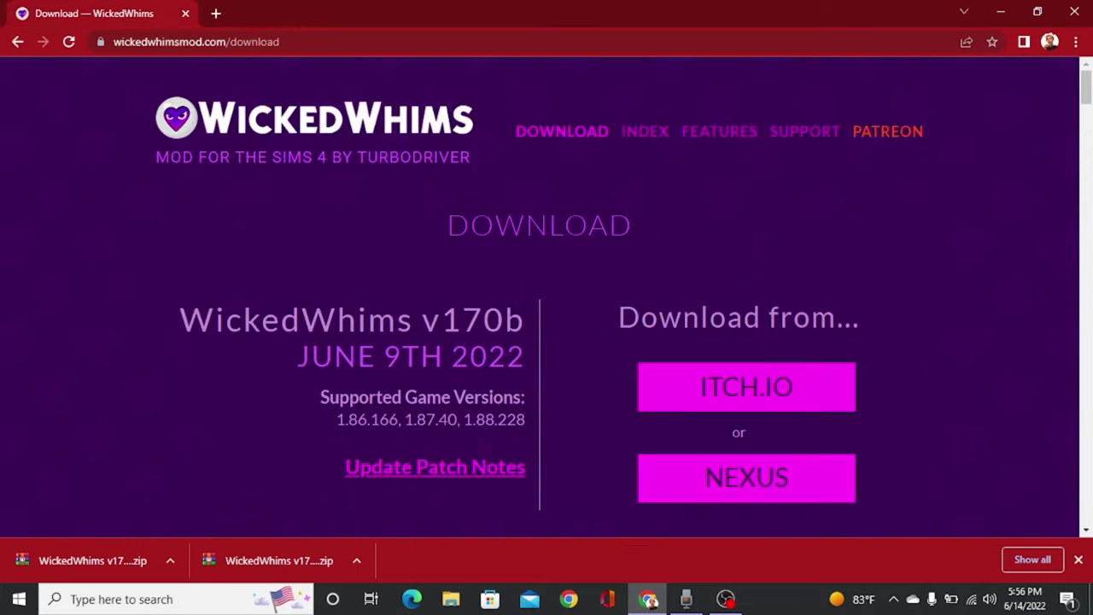
pyautogui.scroll(-10, 524, 412)
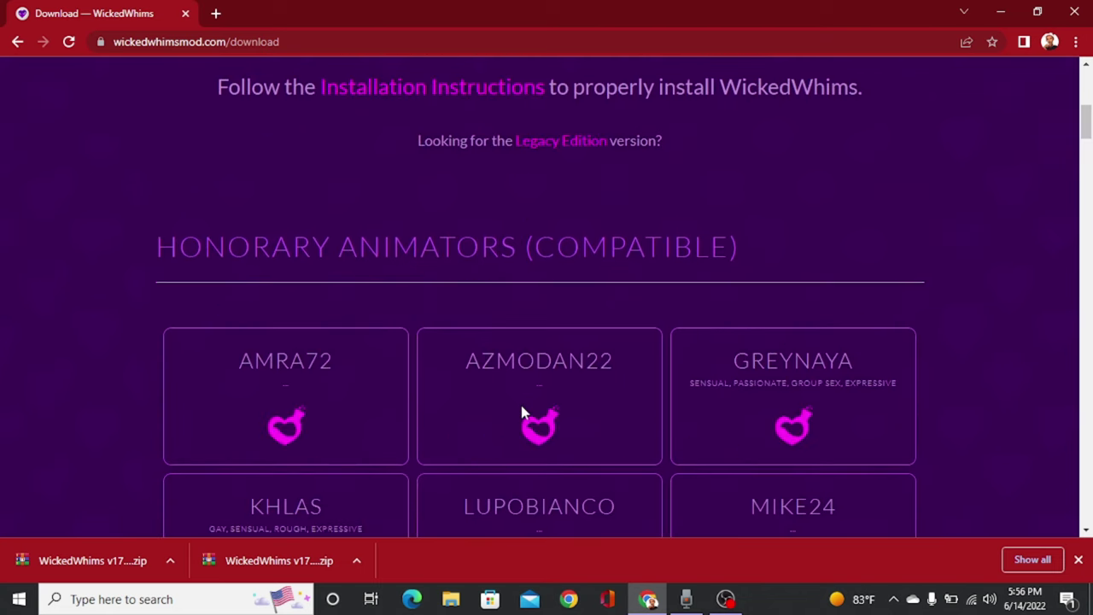
pyautogui.scroll(-6, 523, 413)
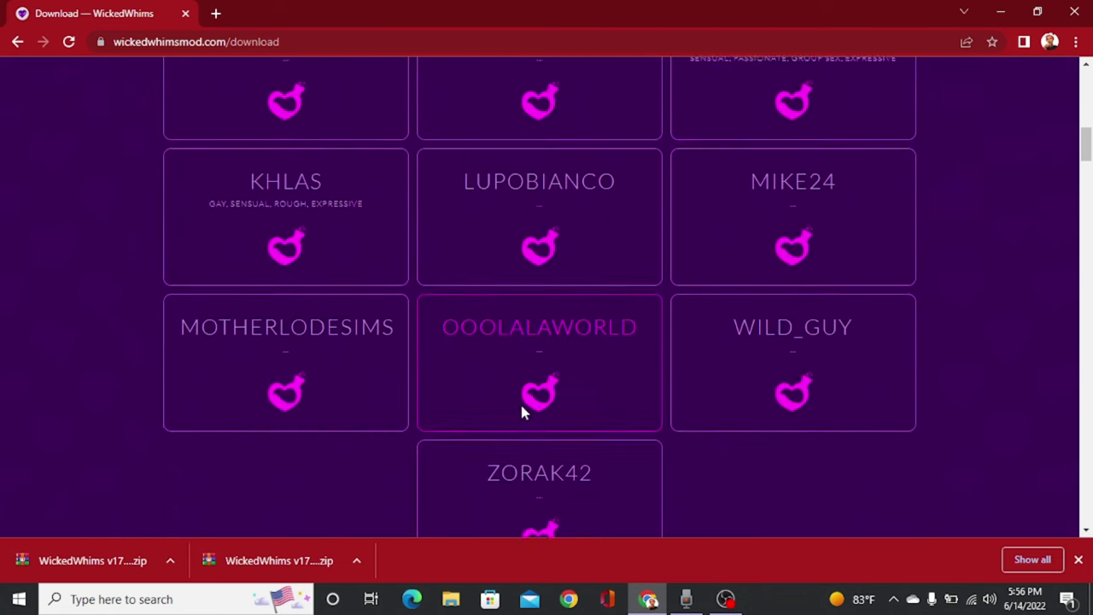
pyautogui.scroll(-20, 523, 413)
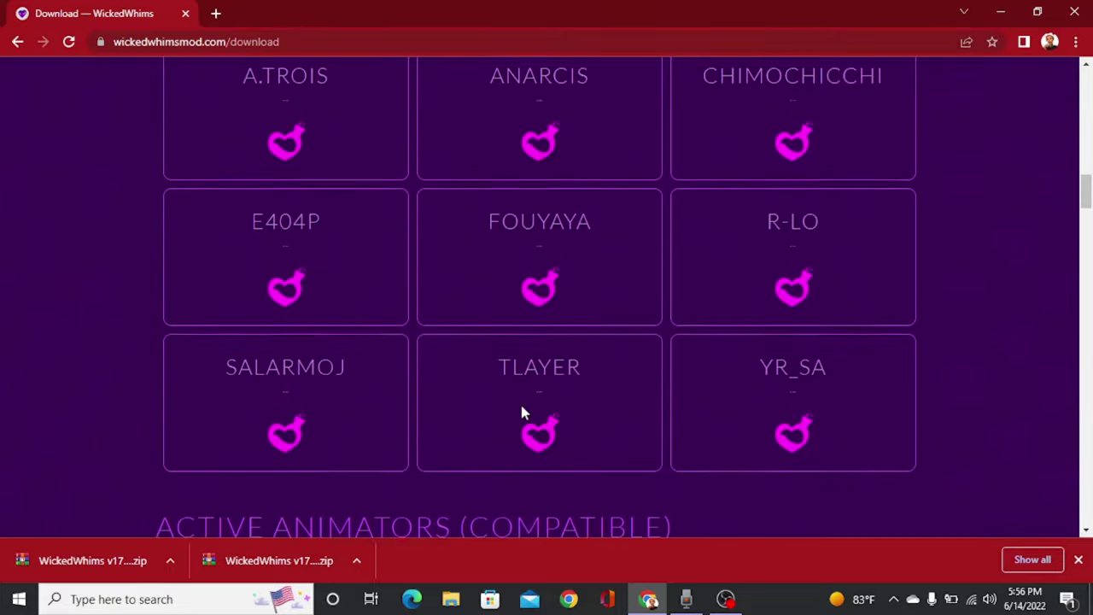
pyautogui.scroll(-20, 524, 413)
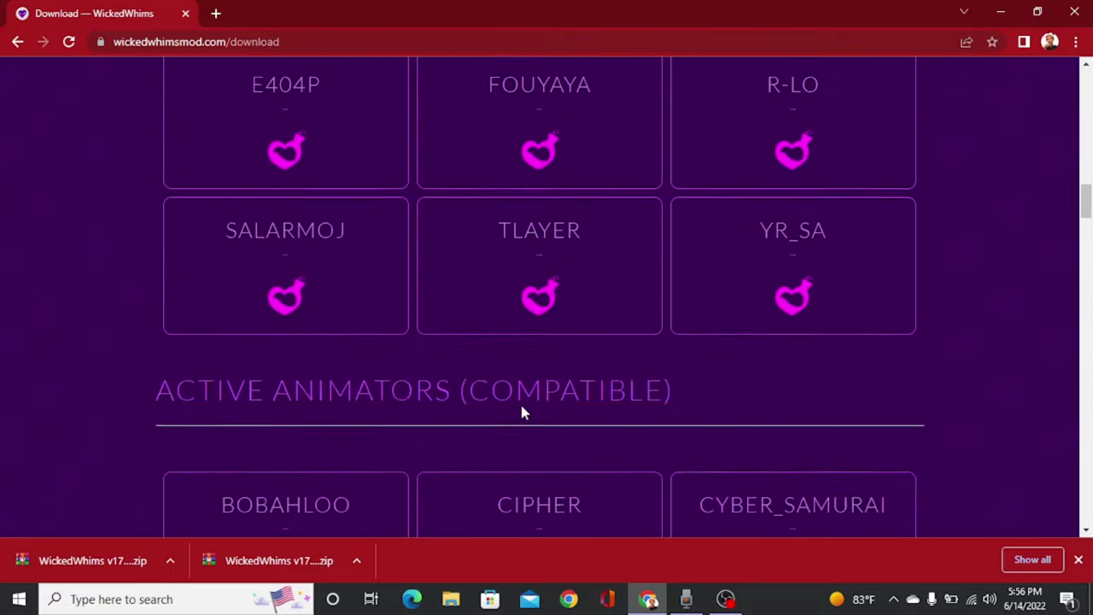
pyautogui.scroll(4, 524, 413)
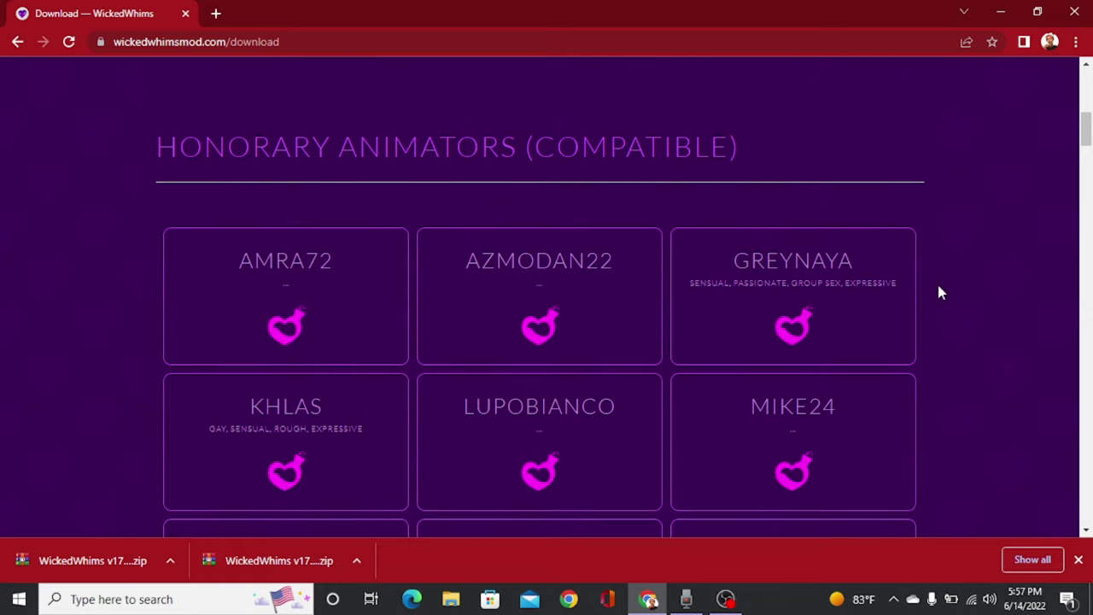
# Open the GreyNaya animations page from the Honorary Animators list, confirm being 18+, and download the animations file.
pyautogui.click(1078, 560)
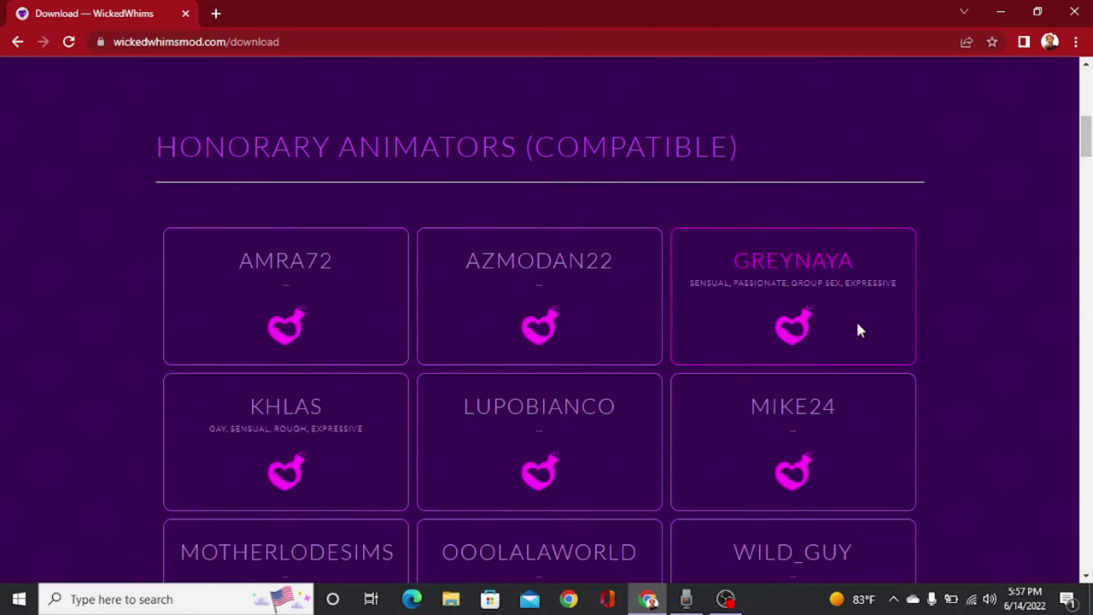
pyautogui.click(801, 324)
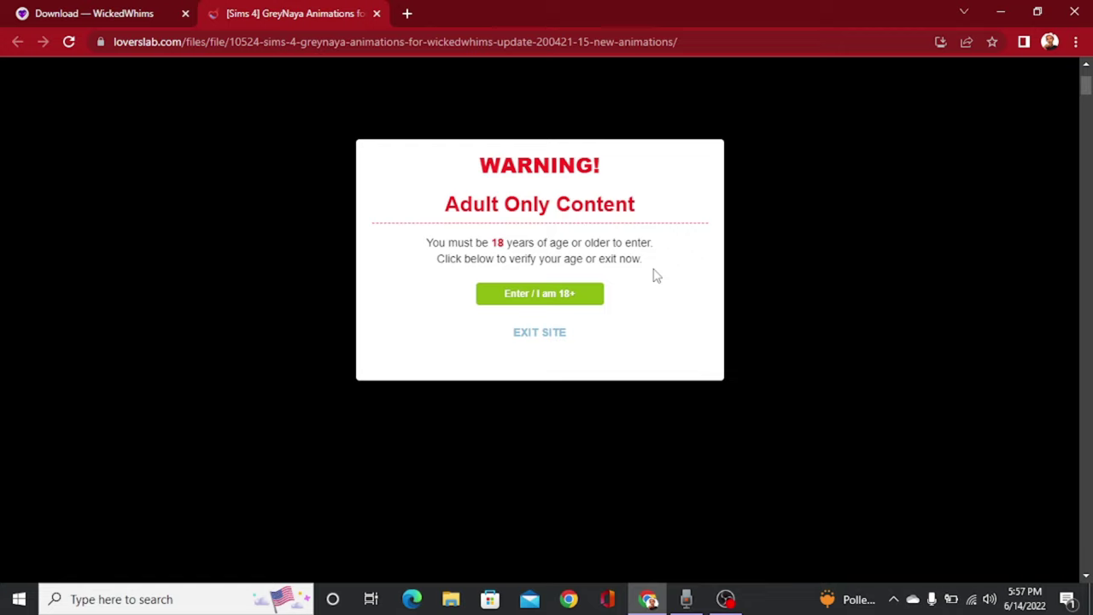
pyautogui.click(515, 295)
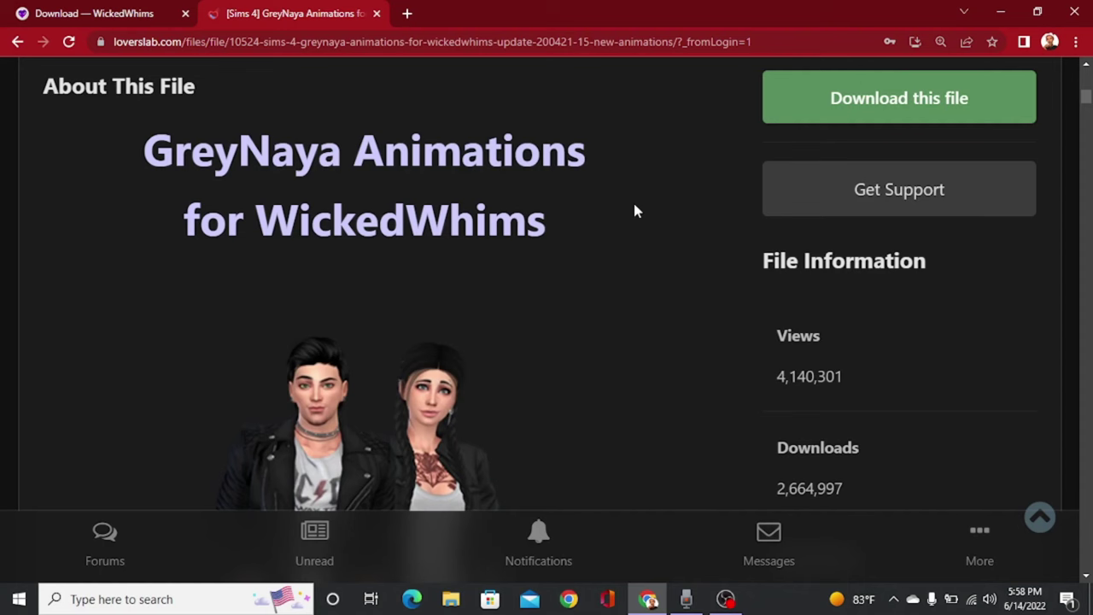
pyautogui.click(850, 113)
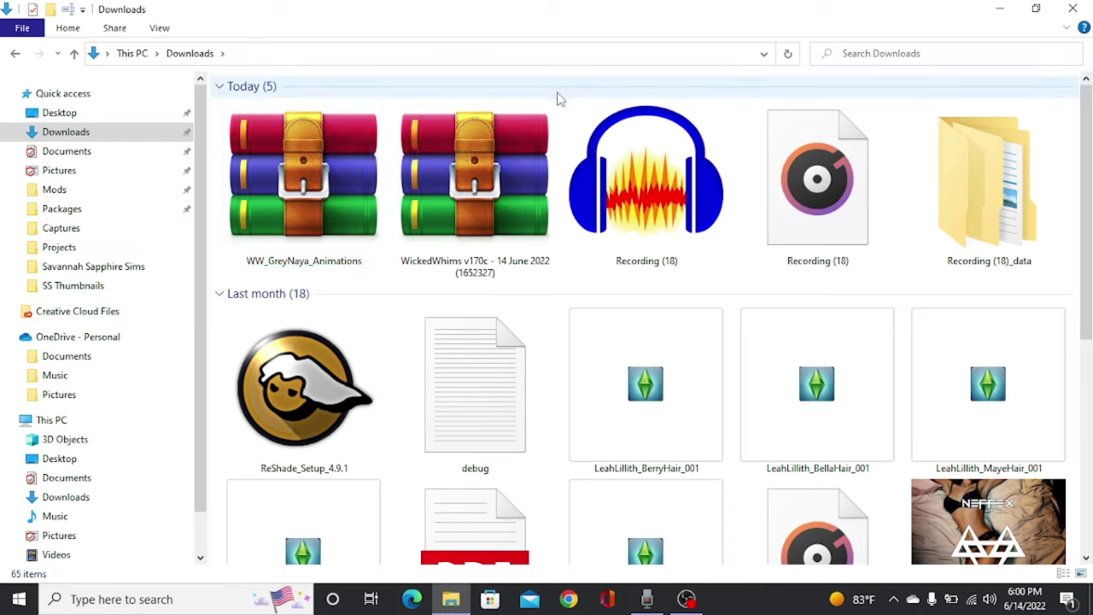
# Extract the WickedWhims v170c archive directly into the Downloads folder in File Explorer.
pyautogui.click(502, 133)
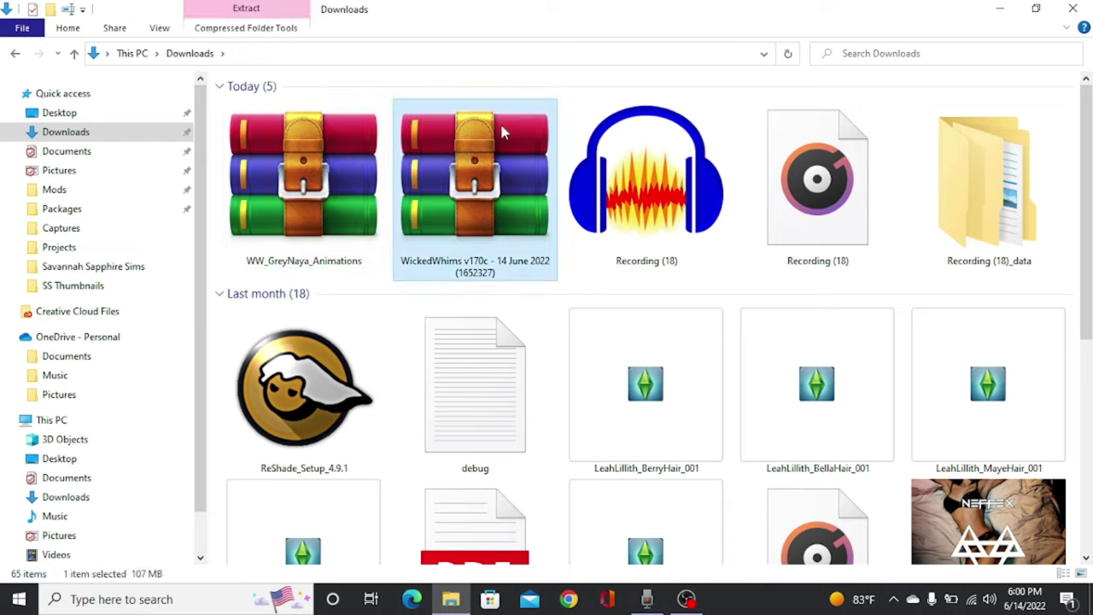
pyautogui.rightClick(502, 132)
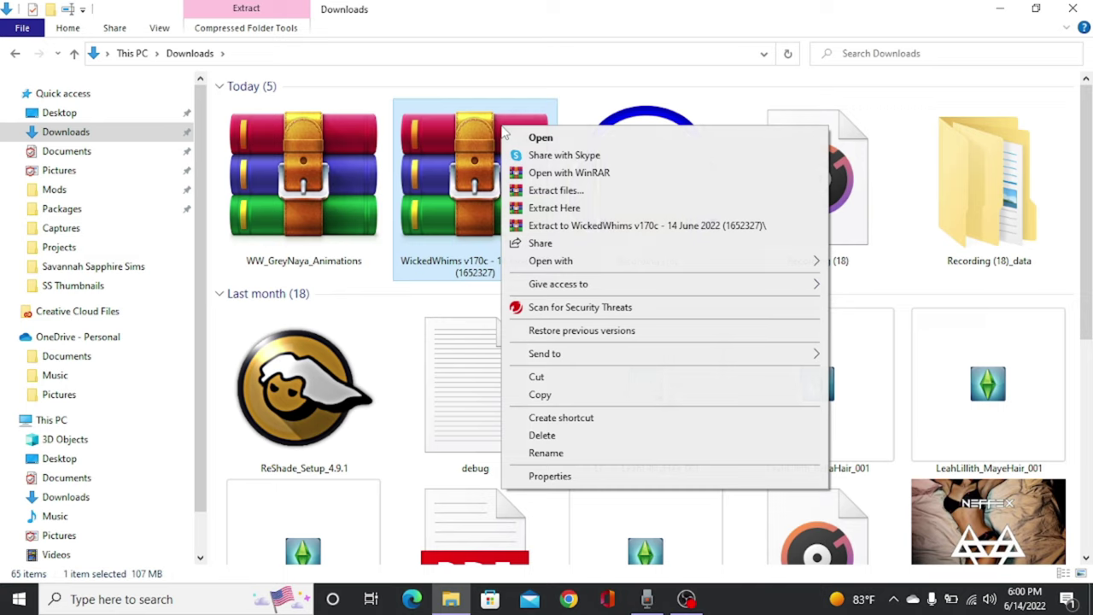
pyautogui.click(554, 208)
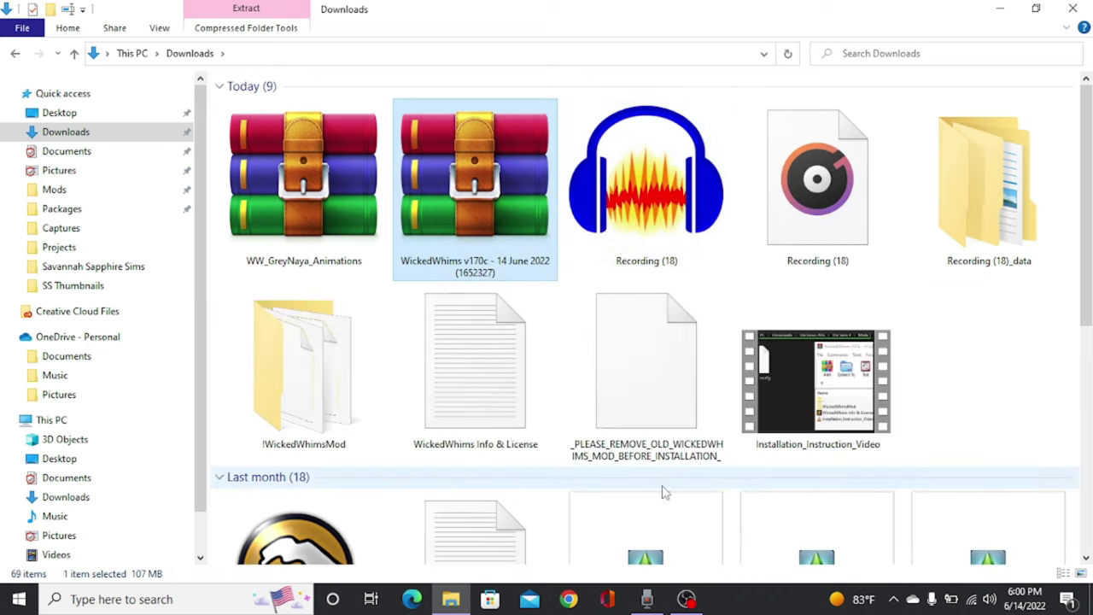
# Copy the extracted !WickedWhimsMod folder and open the Mods folder in Documents > Electronic Arts > The Sims 4.
pyautogui.rightClick(293, 352)
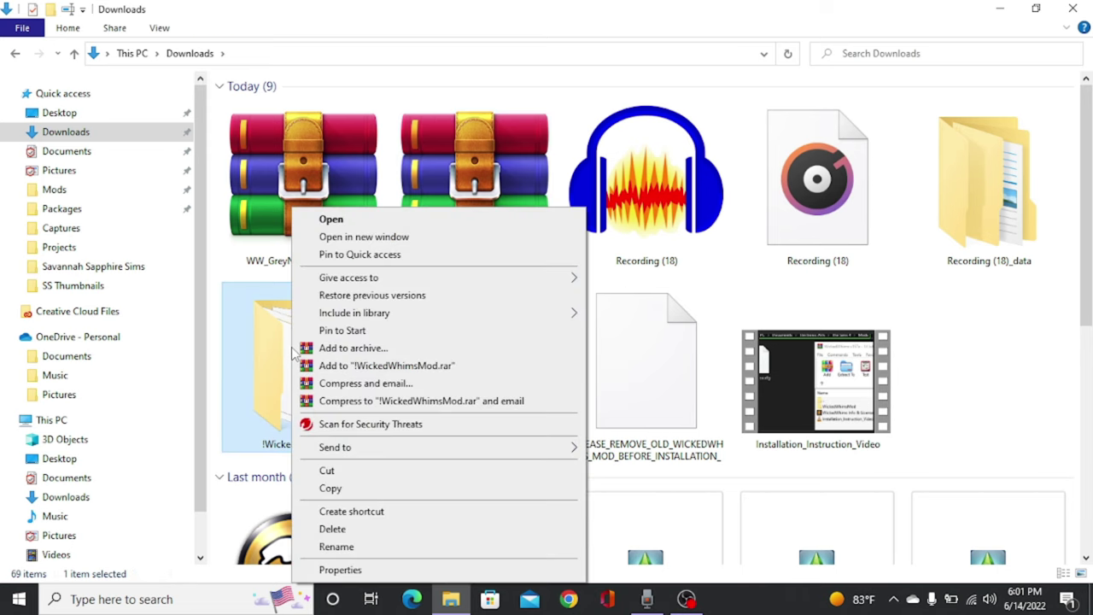
pyautogui.click(349, 494)
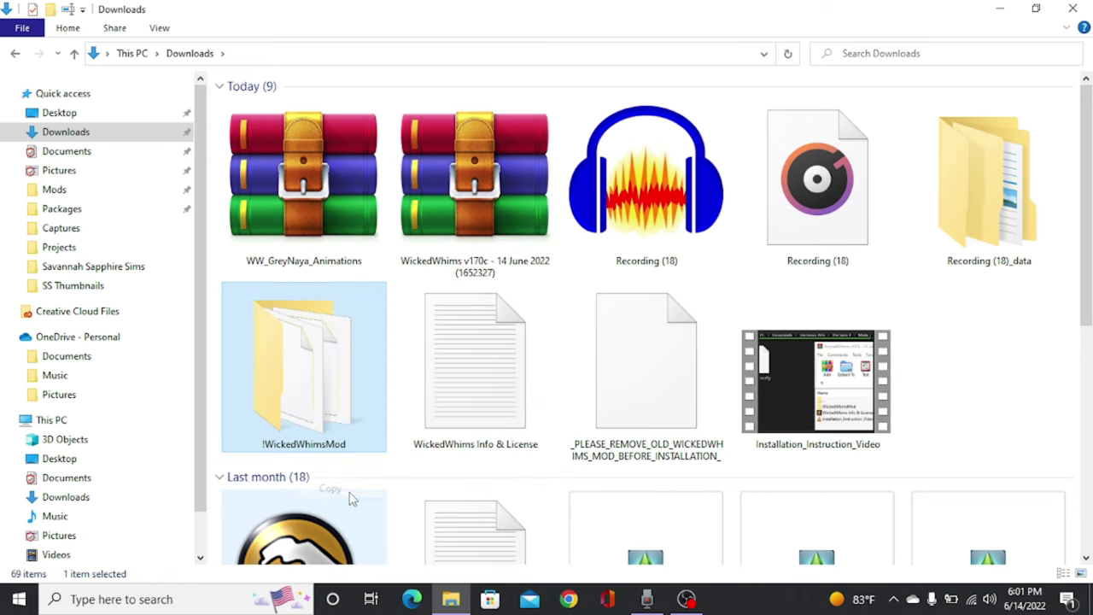
pyautogui.click(72, 155)
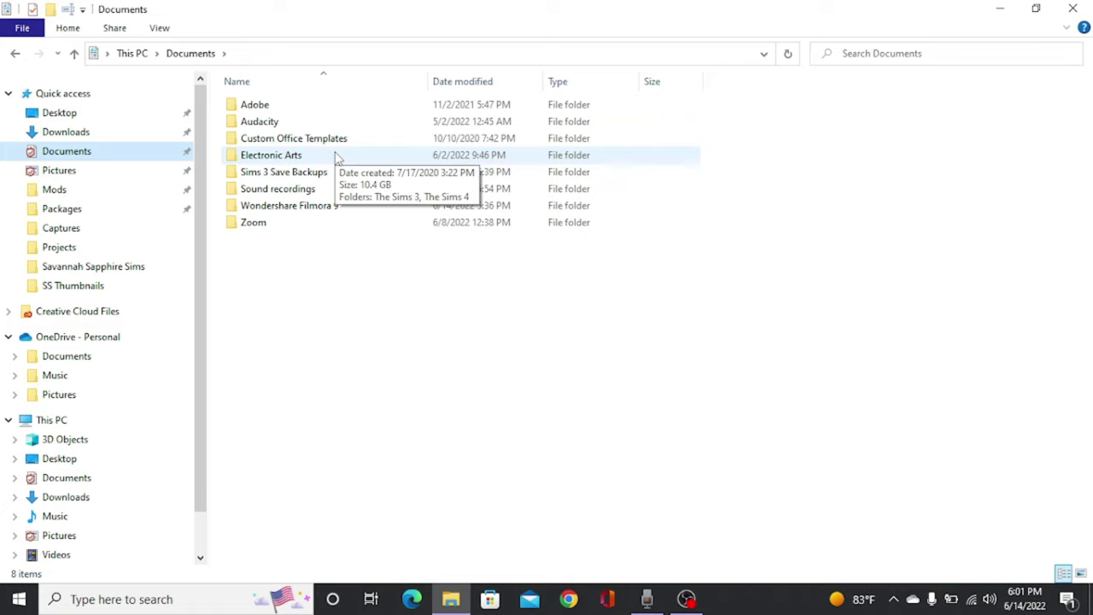
pyautogui.doubleClick(294, 158)
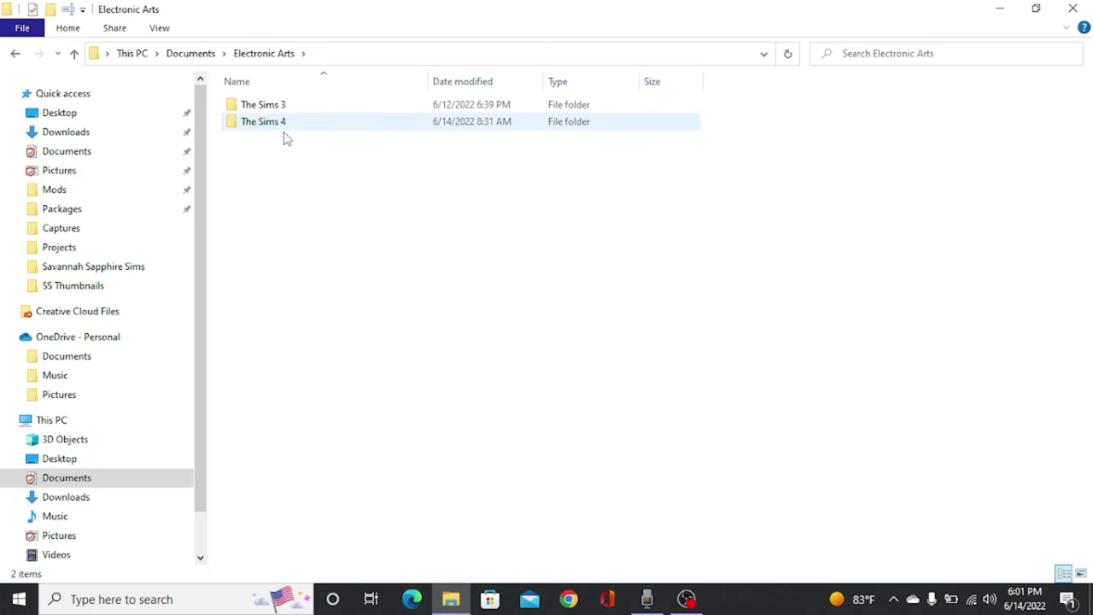
pyautogui.doubleClick(285, 127)
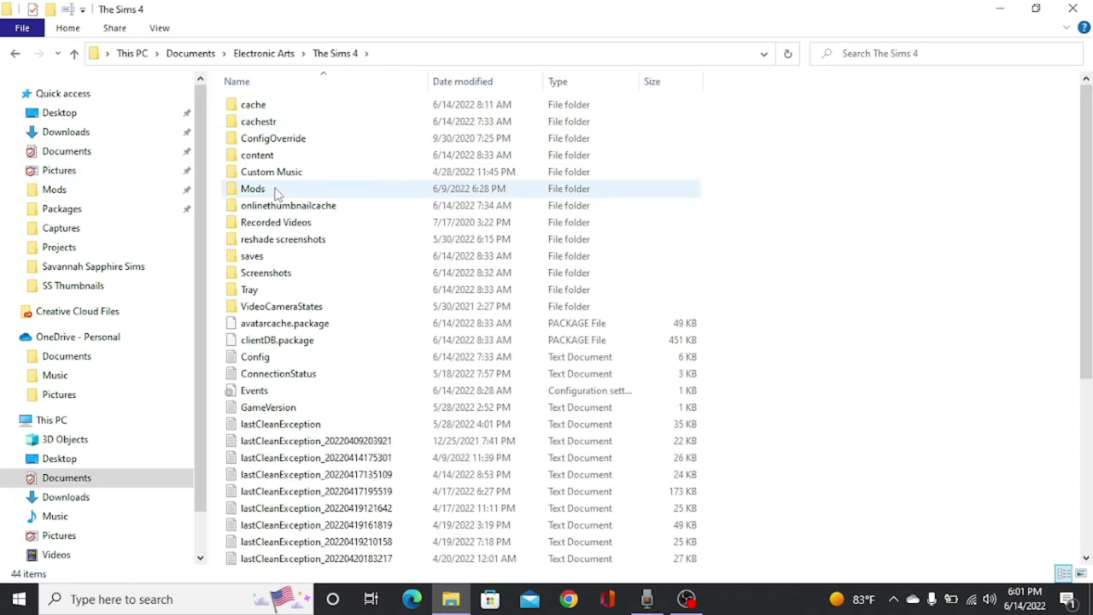
pyautogui.doubleClick(276, 191)
# Paste the copied !WickedWhimsMod folder into The Sims 4's Mods folder.
pyautogui.scroll(-10, 586, 310)
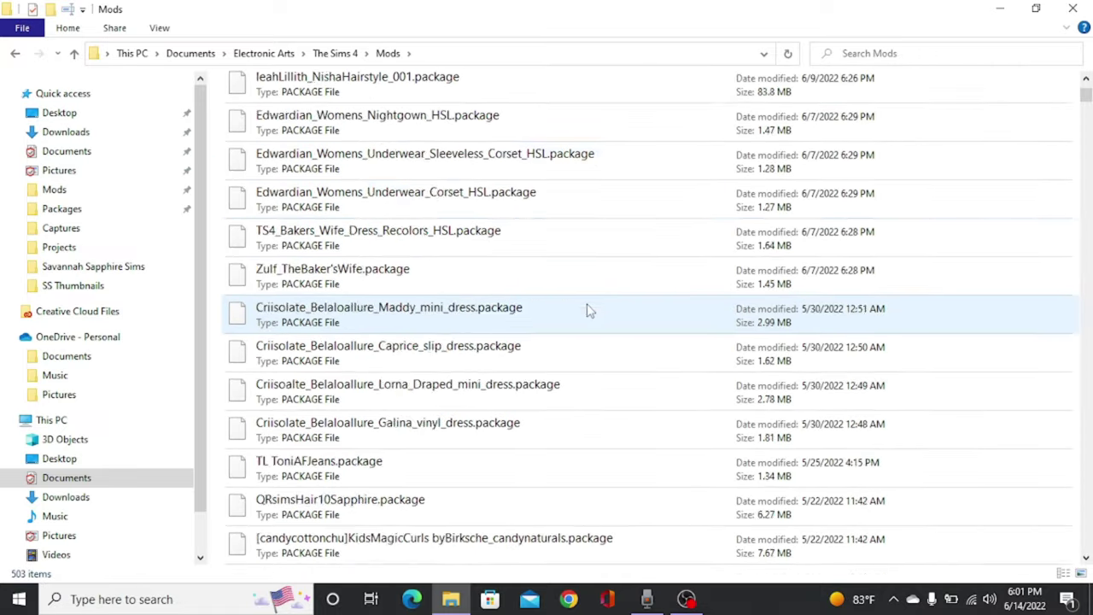
pyautogui.scroll(-20, 586, 310)
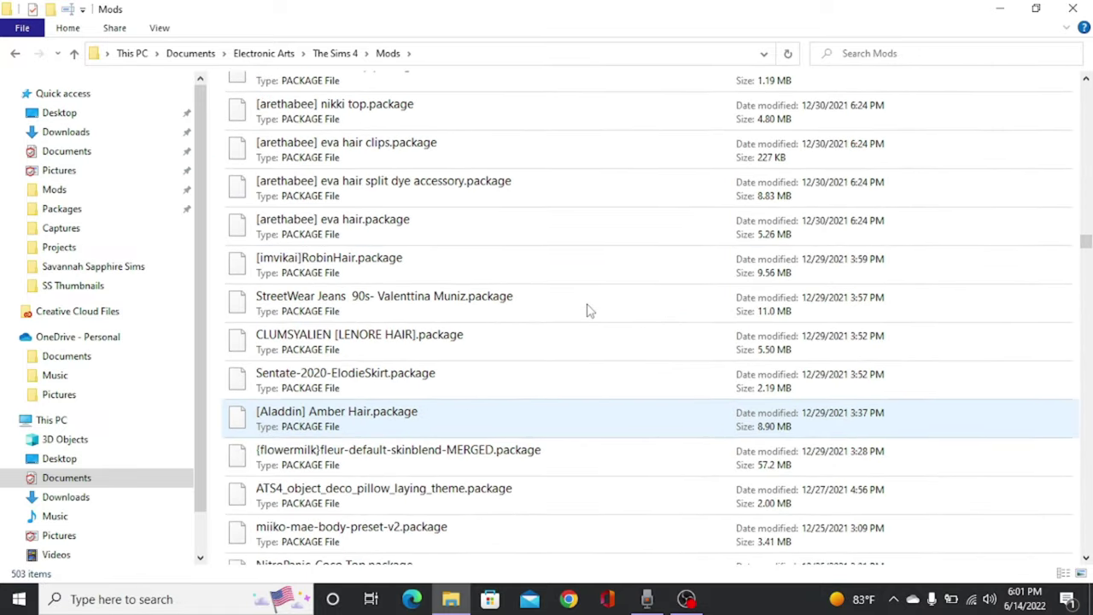
pyautogui.scroll(-20, 586, 310)
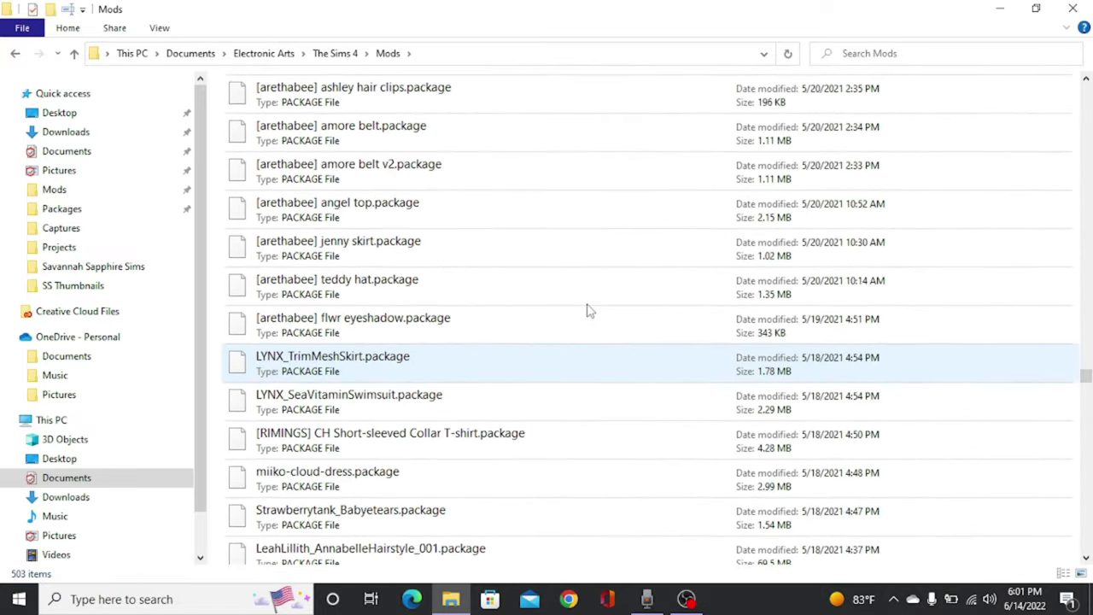
pyautogui.scroll(-20, 633, 74)
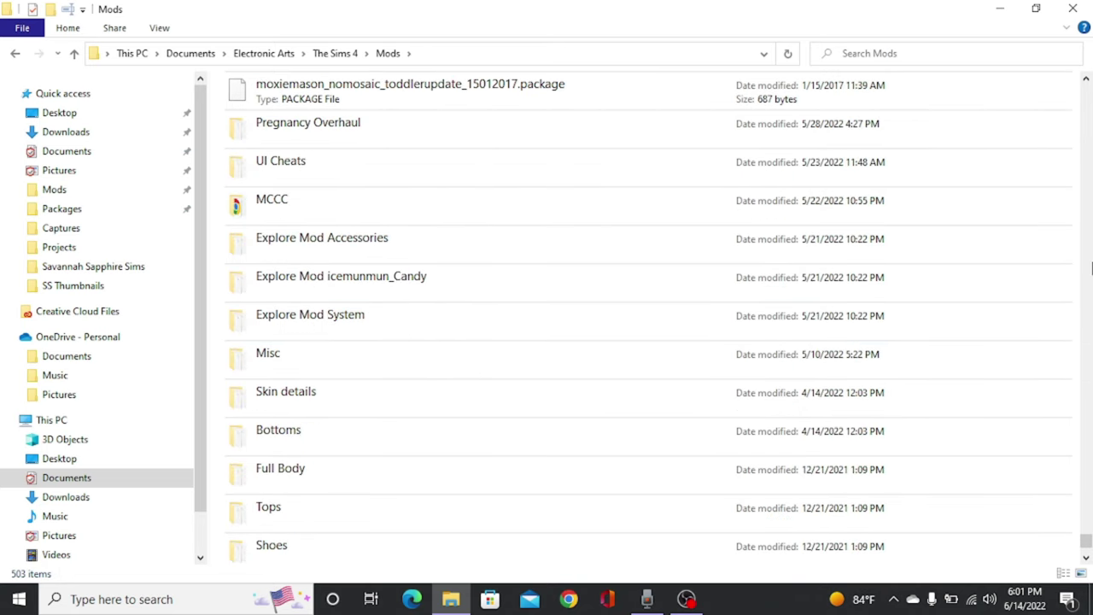
pyautogui.rightClick(814, 295)
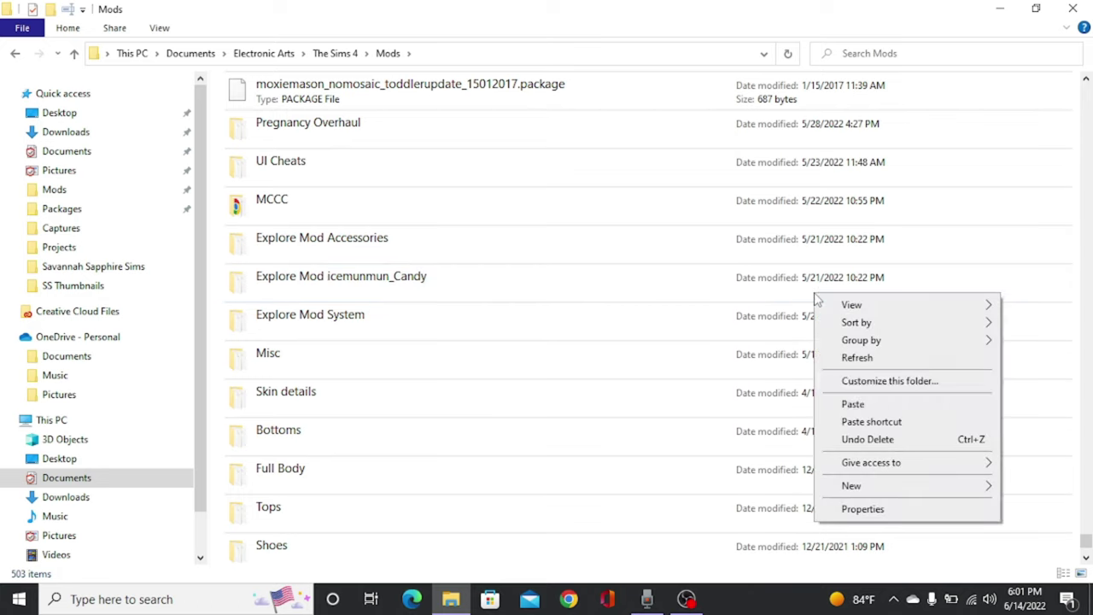
pyautogui.click(889, 405)
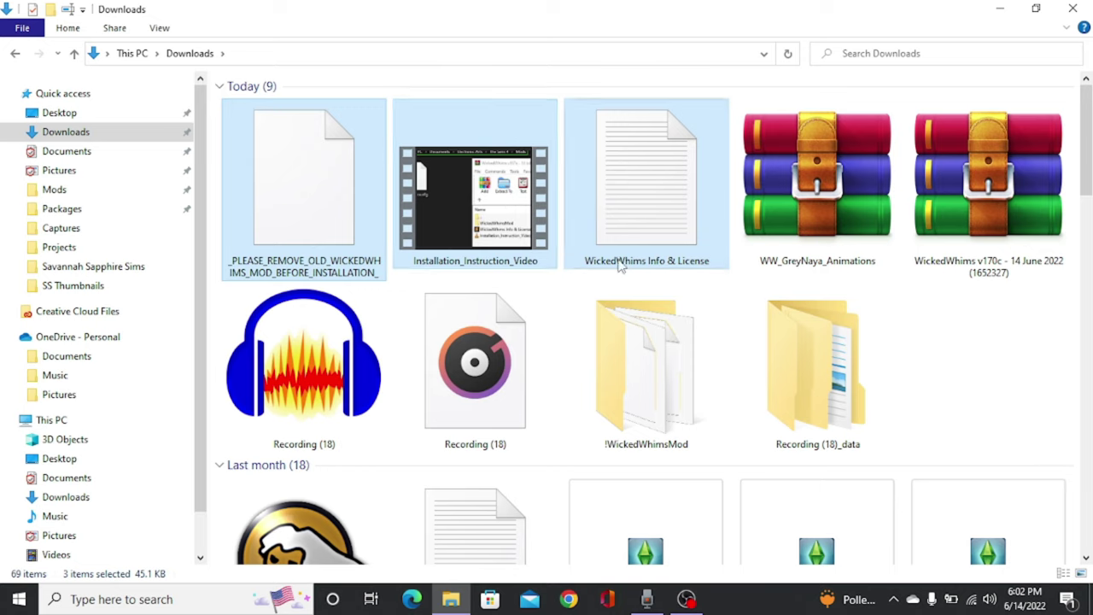
# Delete the removal notice, instruction video, Info & License file and the WickedWhims v170c archive from Downloads.
pyautogui.rightClick(589, 190)
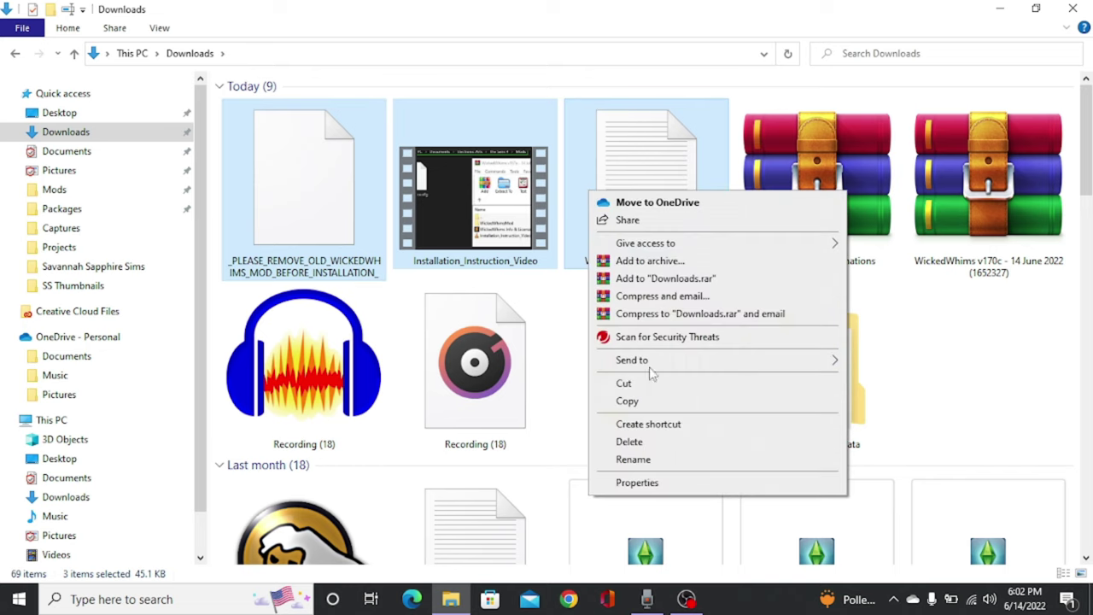
pyautogui.click(636, 443)
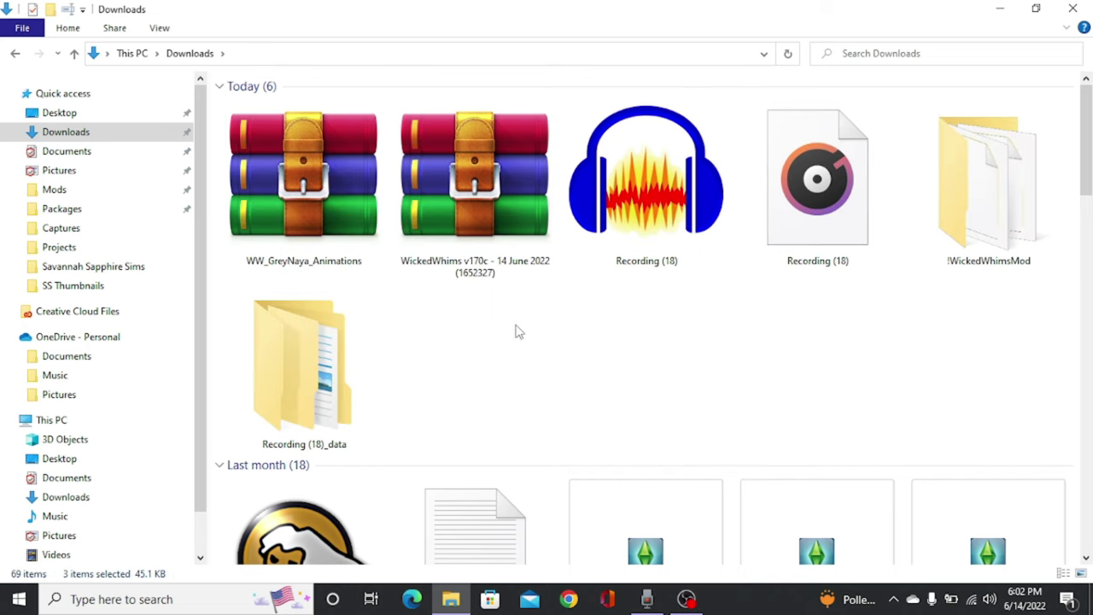
pyautogui.click(492, 196)
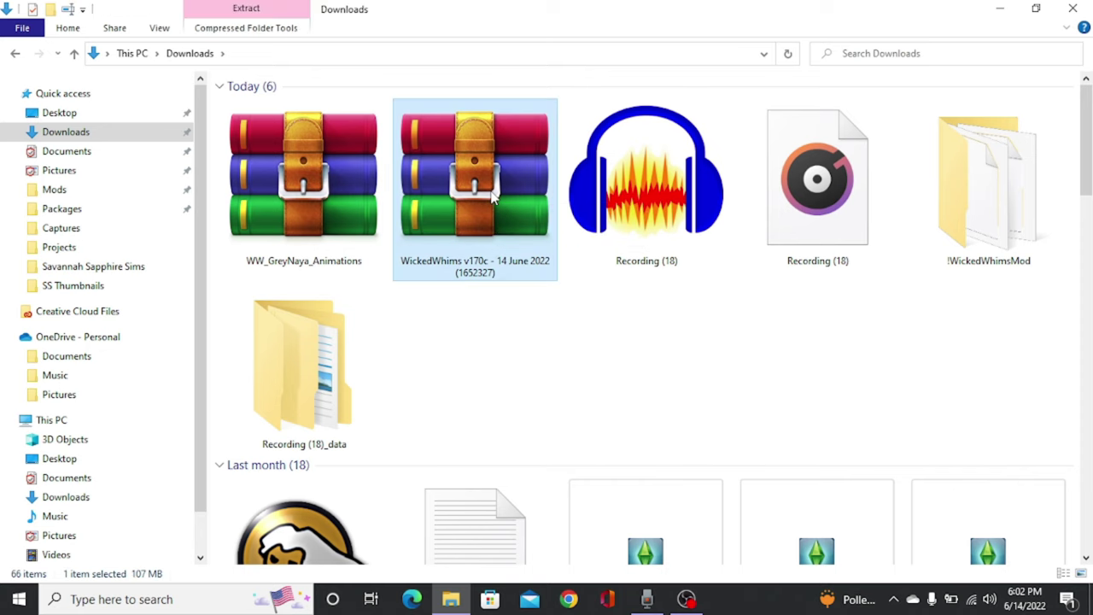
pyautogui.rightClick(492, 196)
pyautogui.click(538, 502)
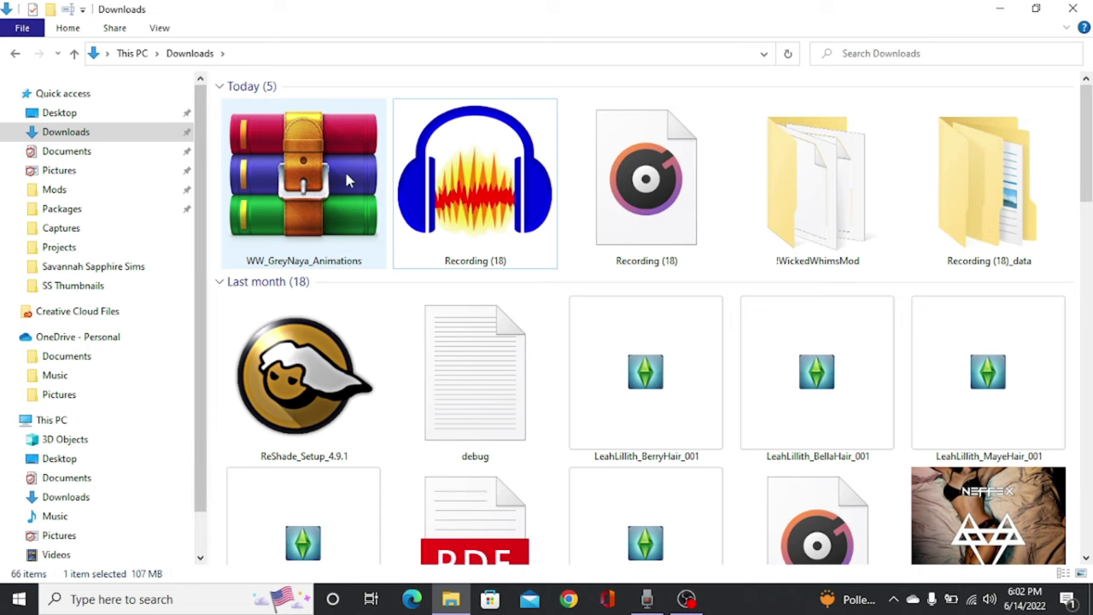
# Extract the WW_GreyNaya_Animations archive directly into Downloads and move the extracted WW_GreyNaya_Animations.package file to the Mods folder.
pyautogui.rightClick(309, 179)
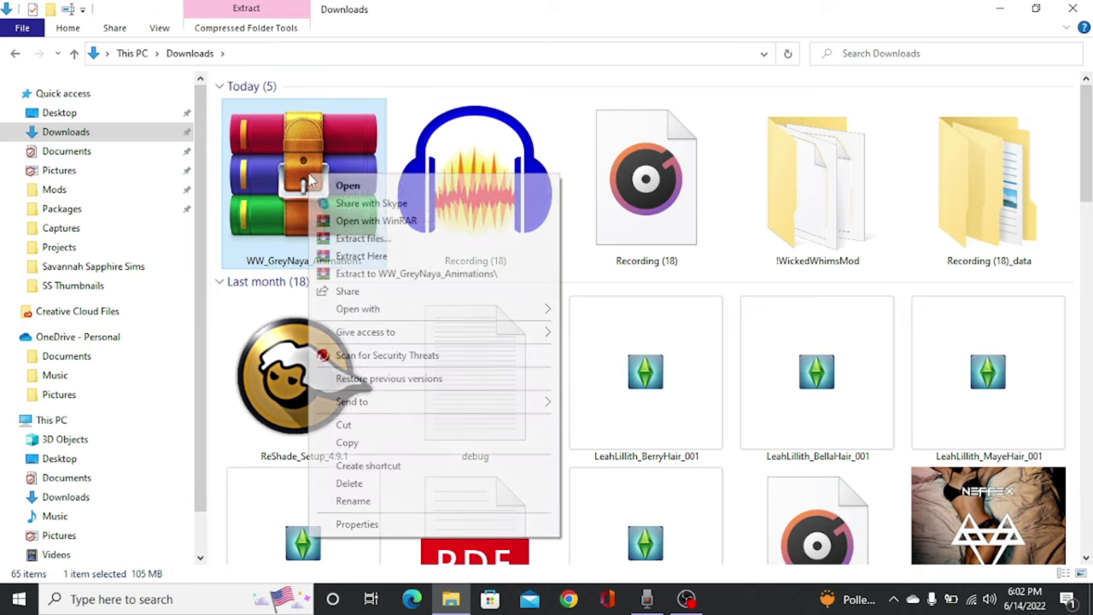
pyautogui.click(388, 258)
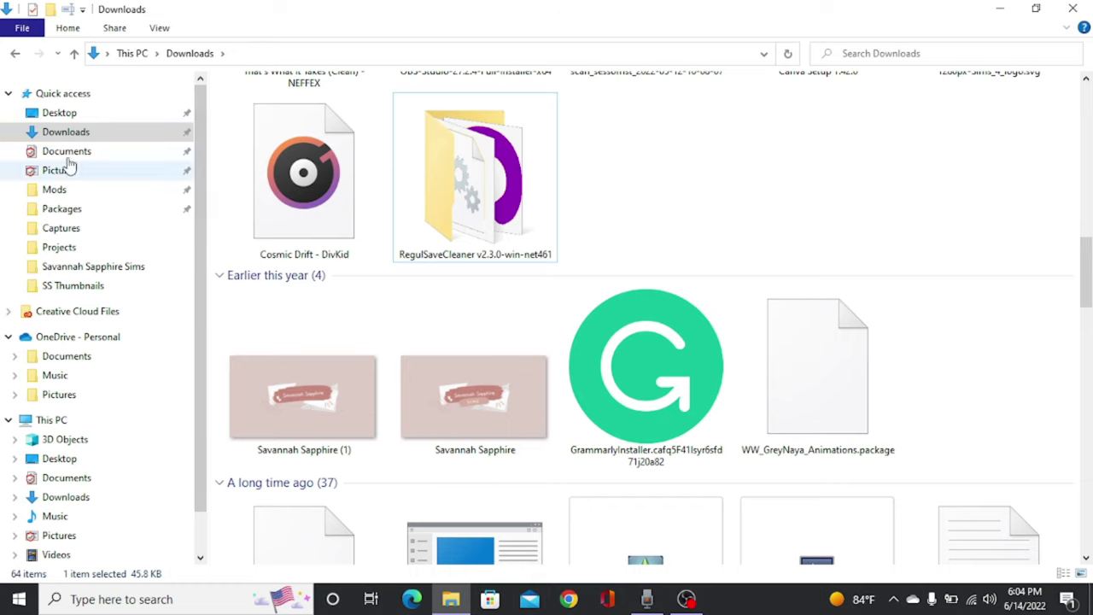
pyautogui.moveTo(808, 364); pyautogui.dragTo(113, 196)
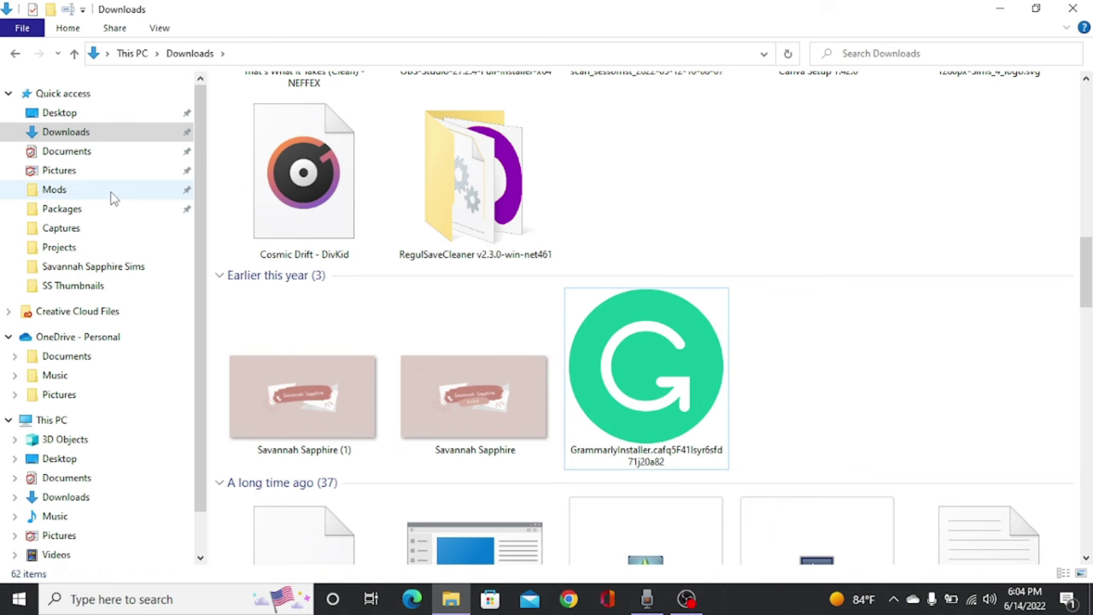
# Open the Mods folder and search it for "Gre" to check for the GreyNaya animations package.
pyautogui.click(113, 196)
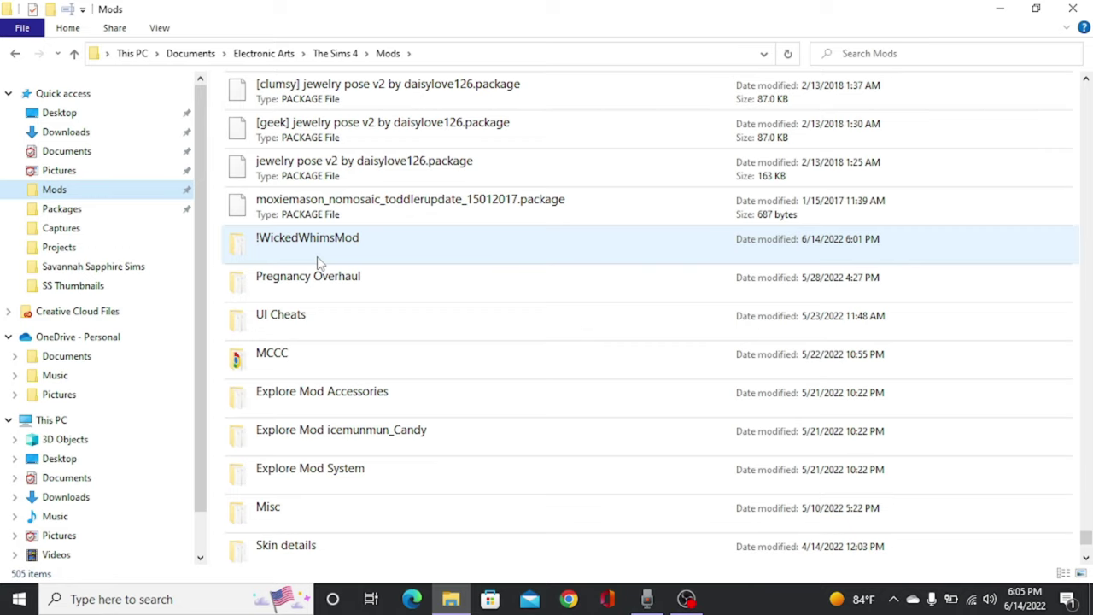
pyautogui.scroll(20, 318, 262)
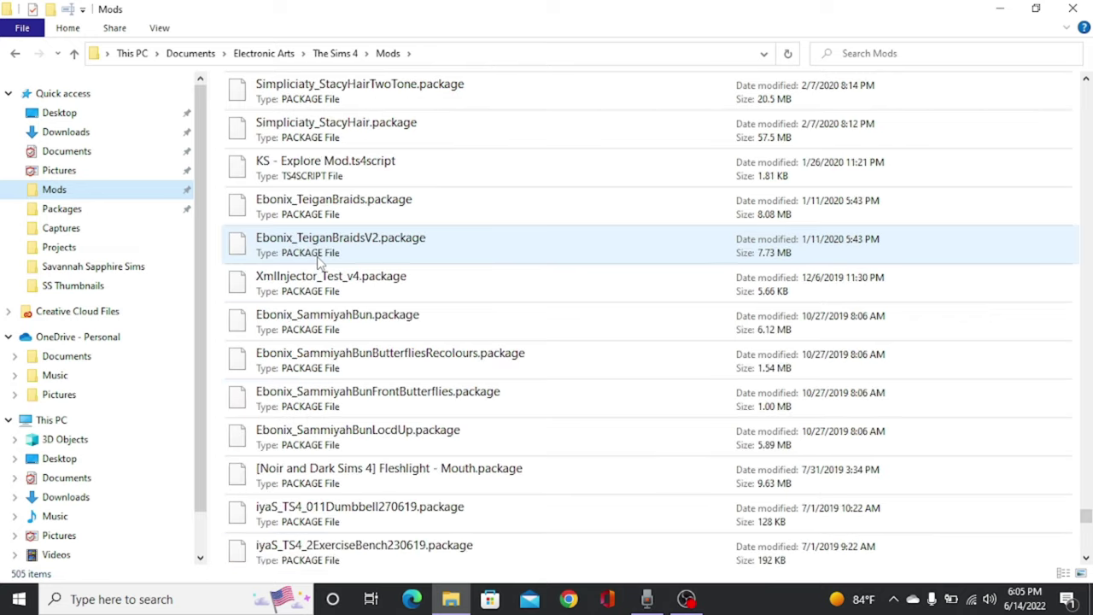
pyautogui.scroll(20, 318, 262)
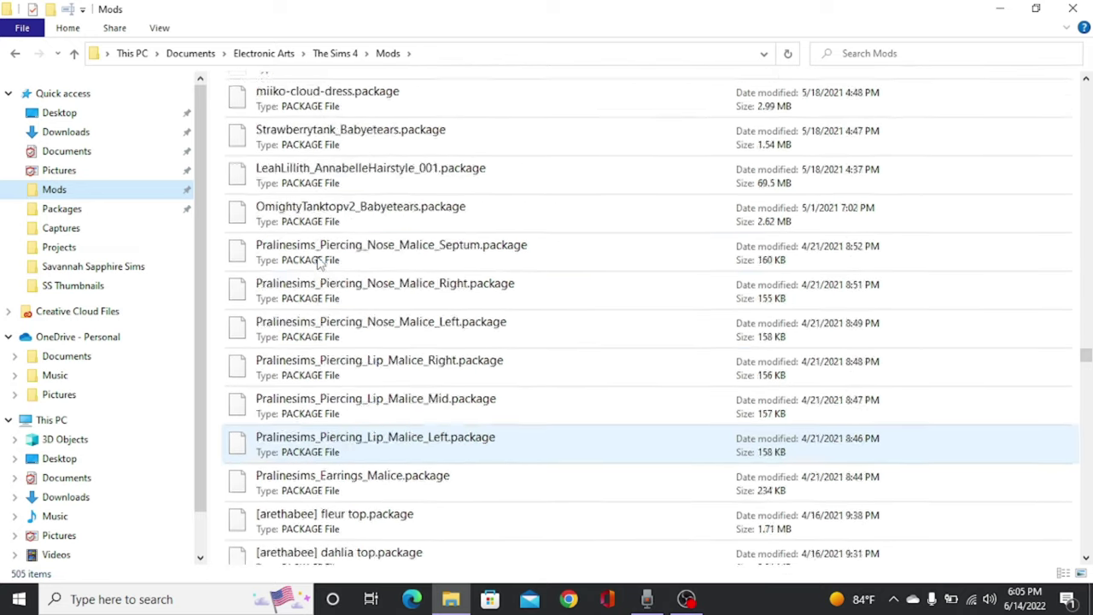
pyautogui.click(886, 54)
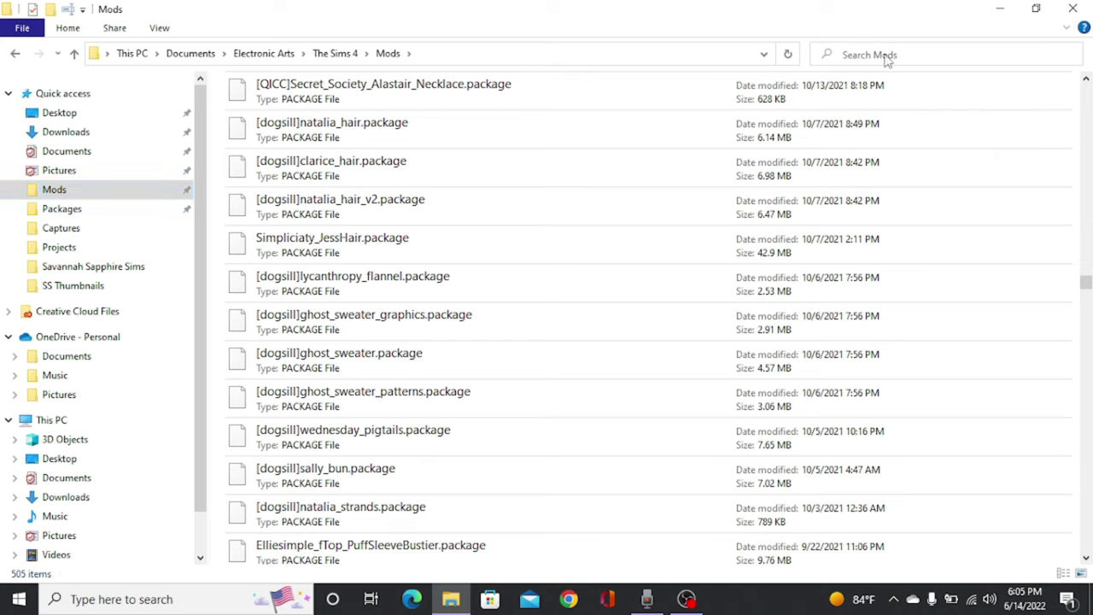
pyautogui.write('Gre')
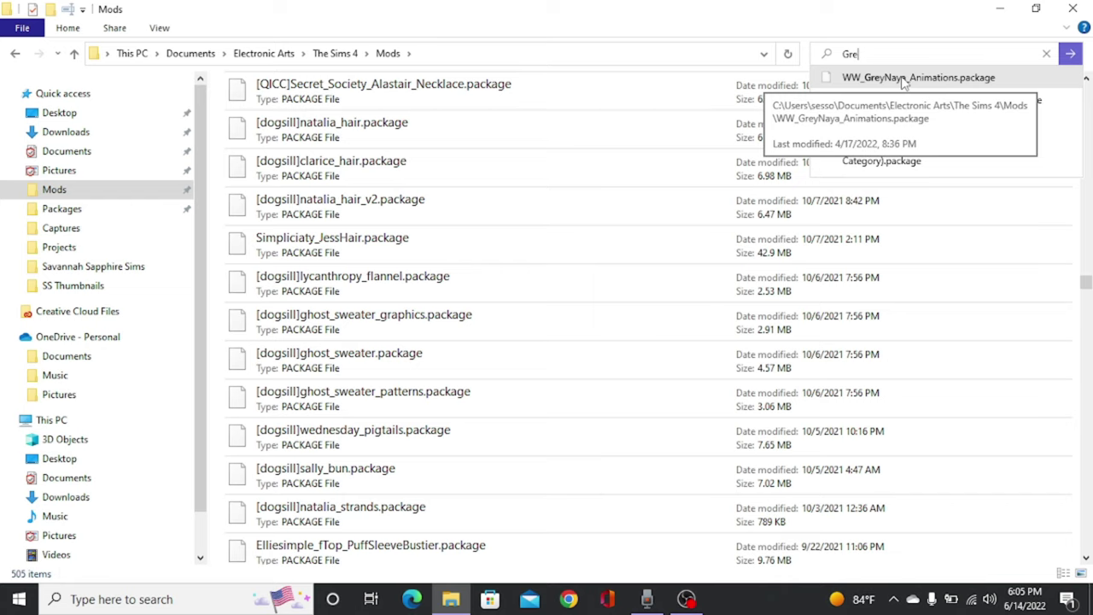
pyautogui.click(414, 411)
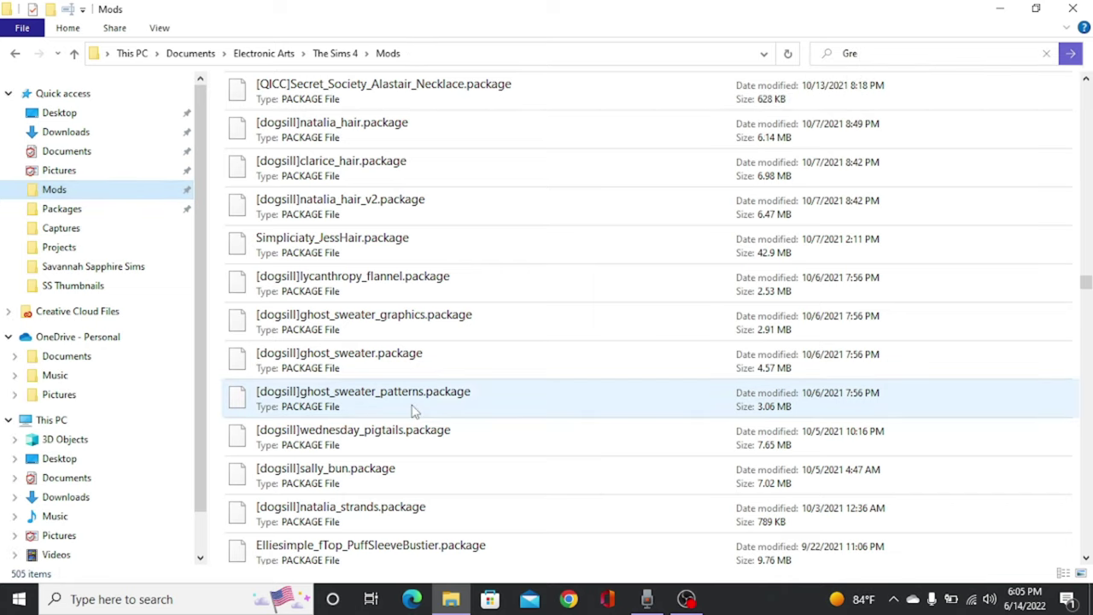
pyautogui.click(642, 313)
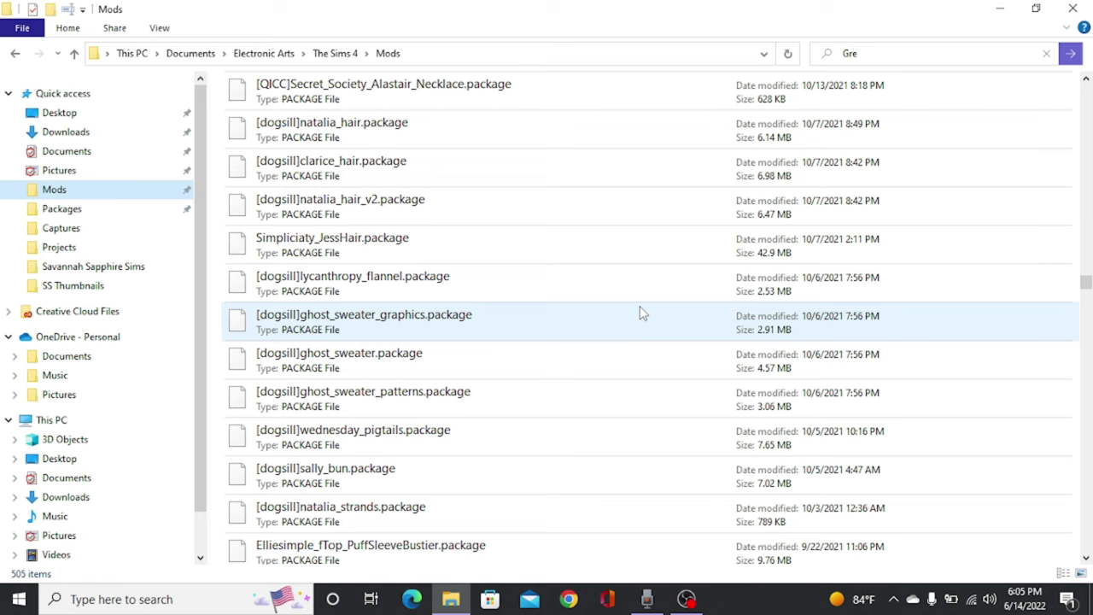
pyautogui.scroll(-20, 722, 376)
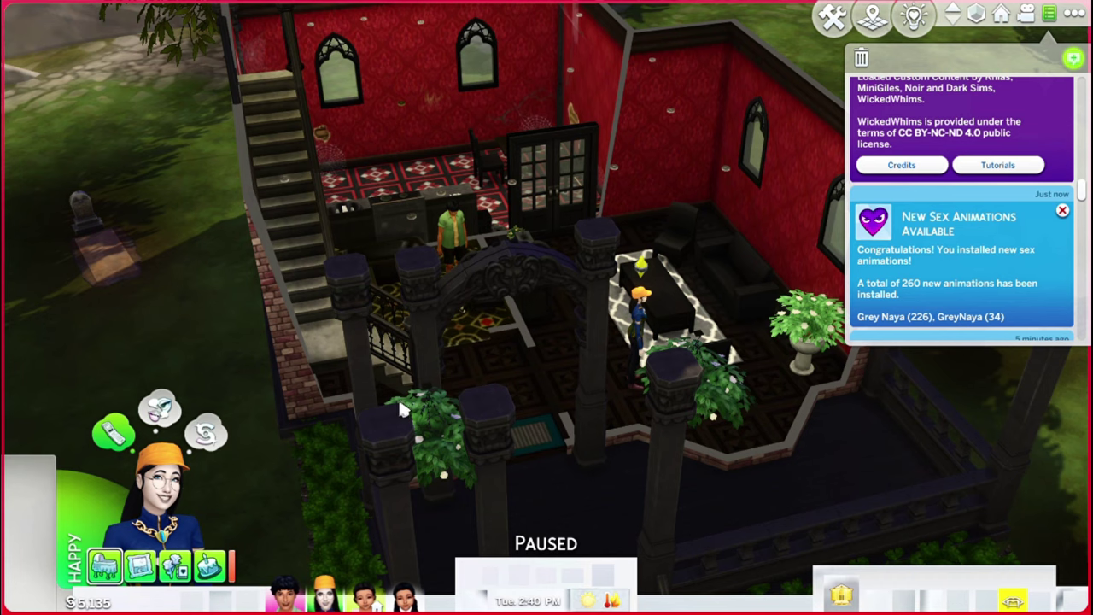
# Switch to The Sims 4 and review the in-game WickedWhims notifications about the installed version and the new animations.
pyautogui.press('s')
pyautogui.press('w')
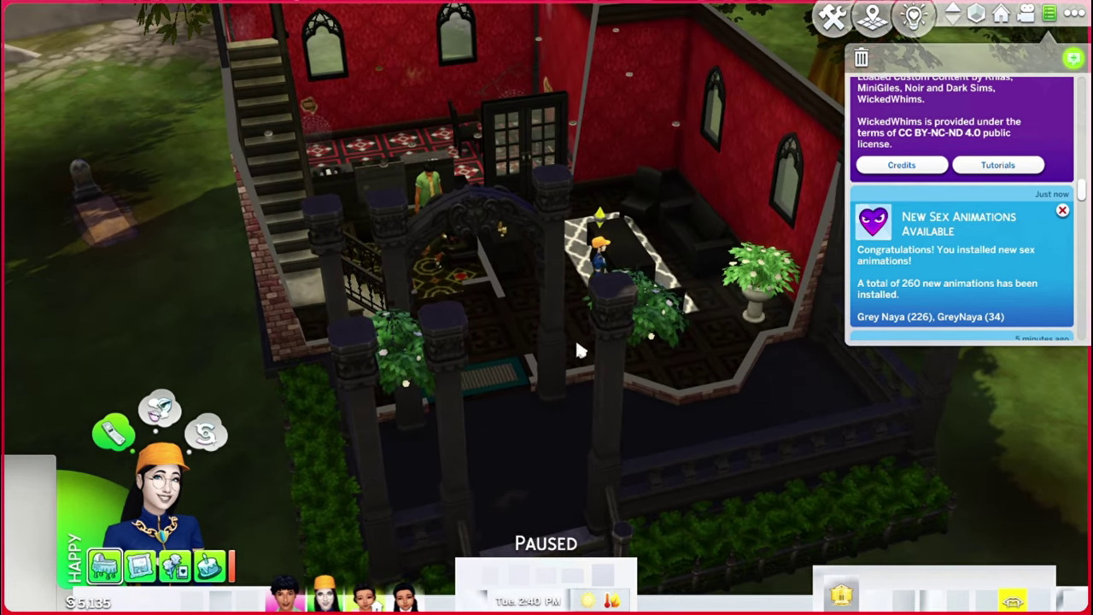
pyautogui.press('w')
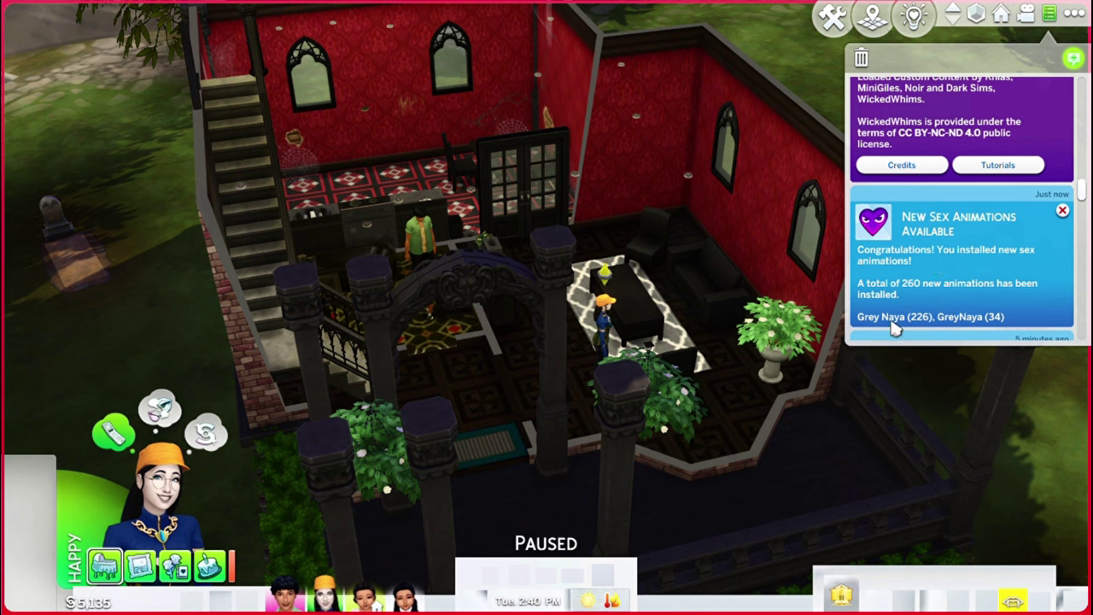
pyautogui.scroll(1, 989, 297)
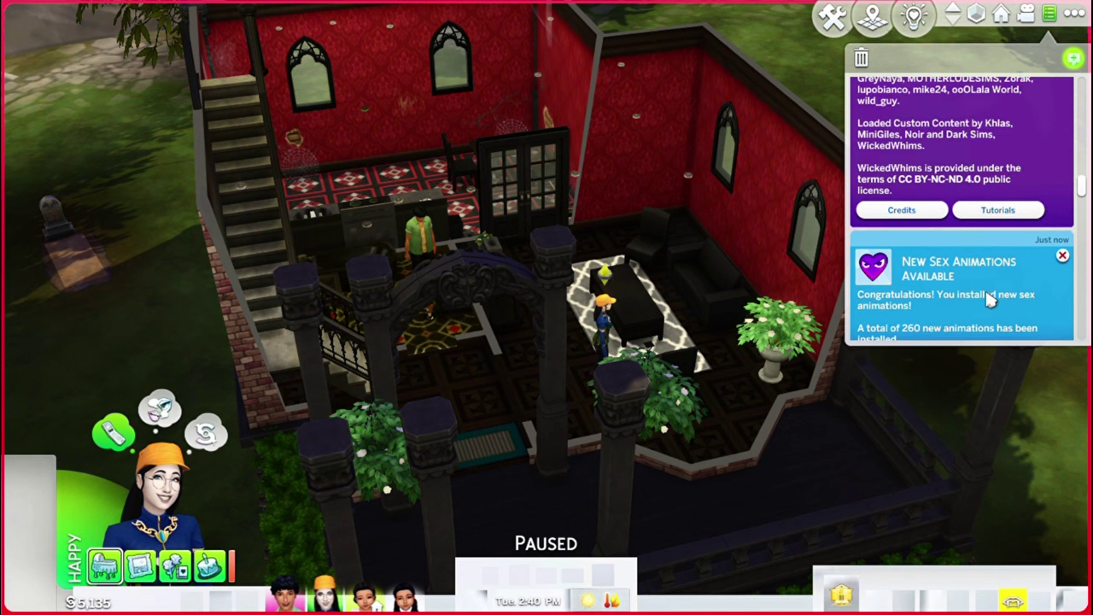
pyautogui.scroll(2, 989, 297)
pyautogui.scroll(1, 899, 186)
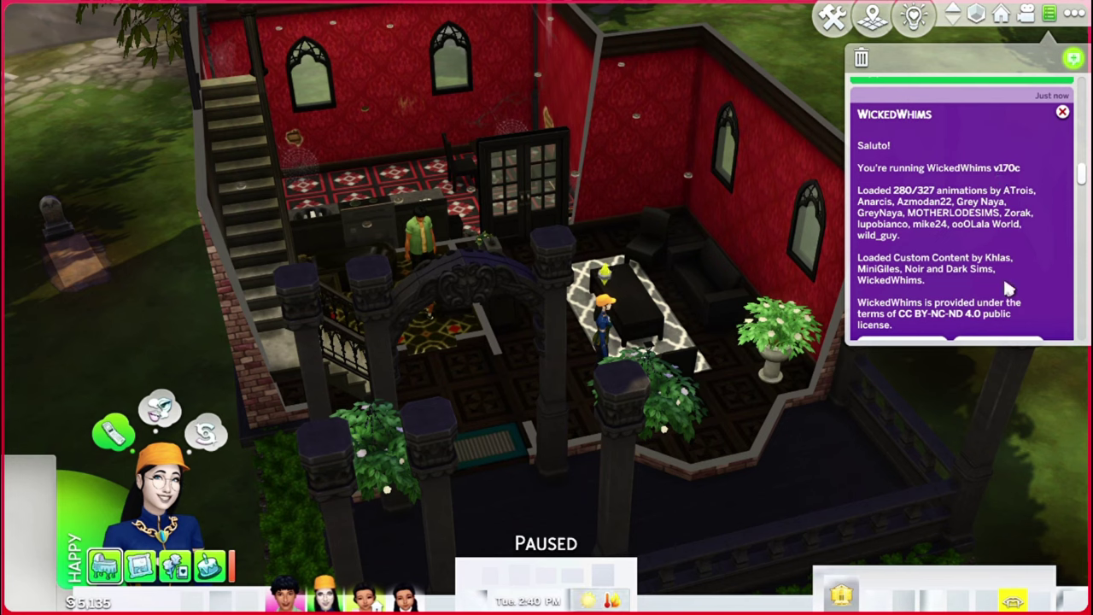
pyautogui.scroll(5, 1006, 289)
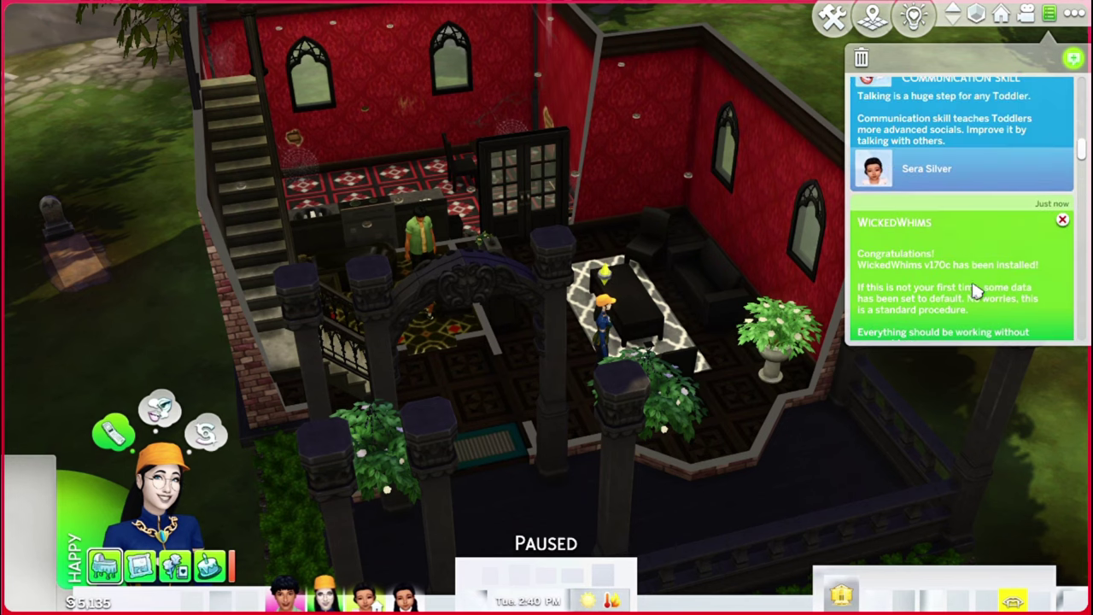
pyautogui.scroll(-1, 962, 289)
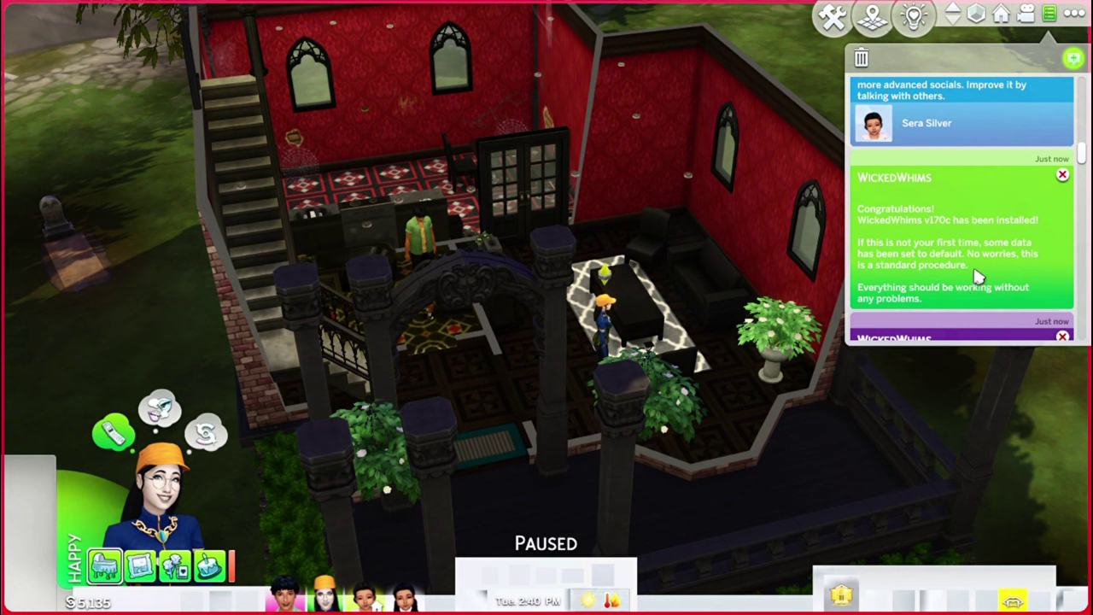